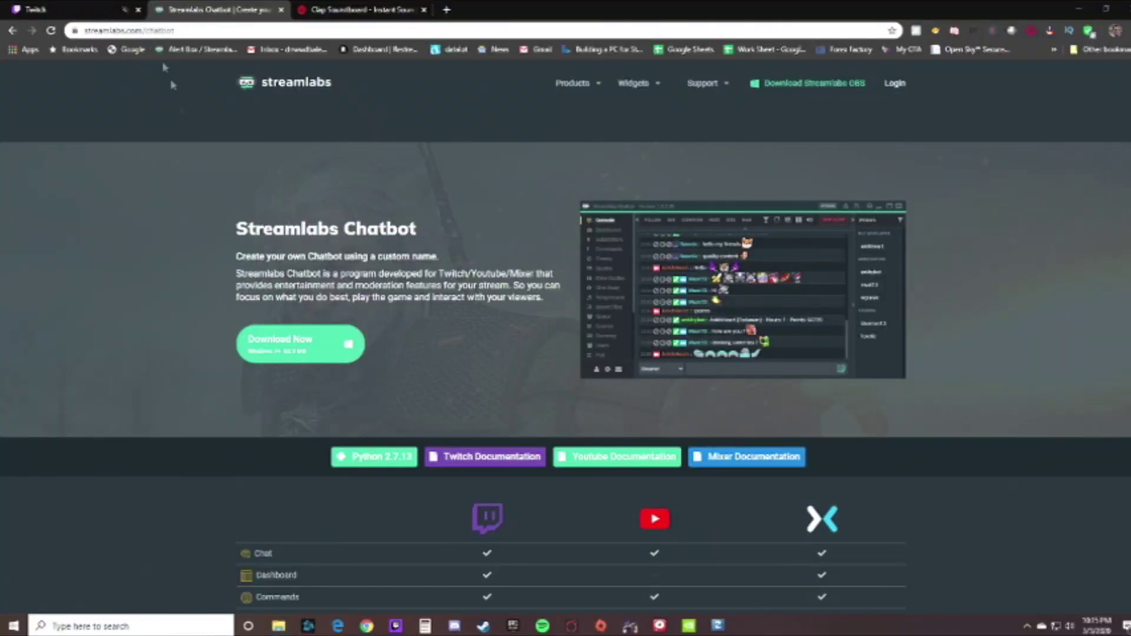
Look over the chatbot's Twitch feature table on the Streamlabs website
key("alt+Tab")
left_click(169, 174)
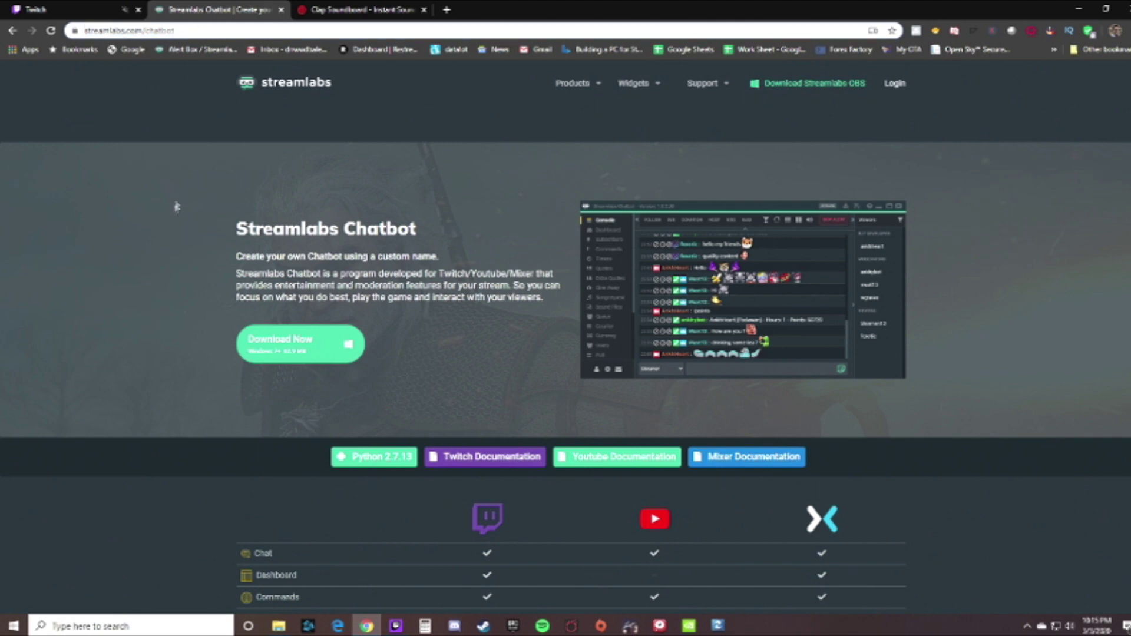
scroll(253, 323, "down", 2)
scroll(286, 330, "up", 2)
scroll(383, 313, "down", 4)
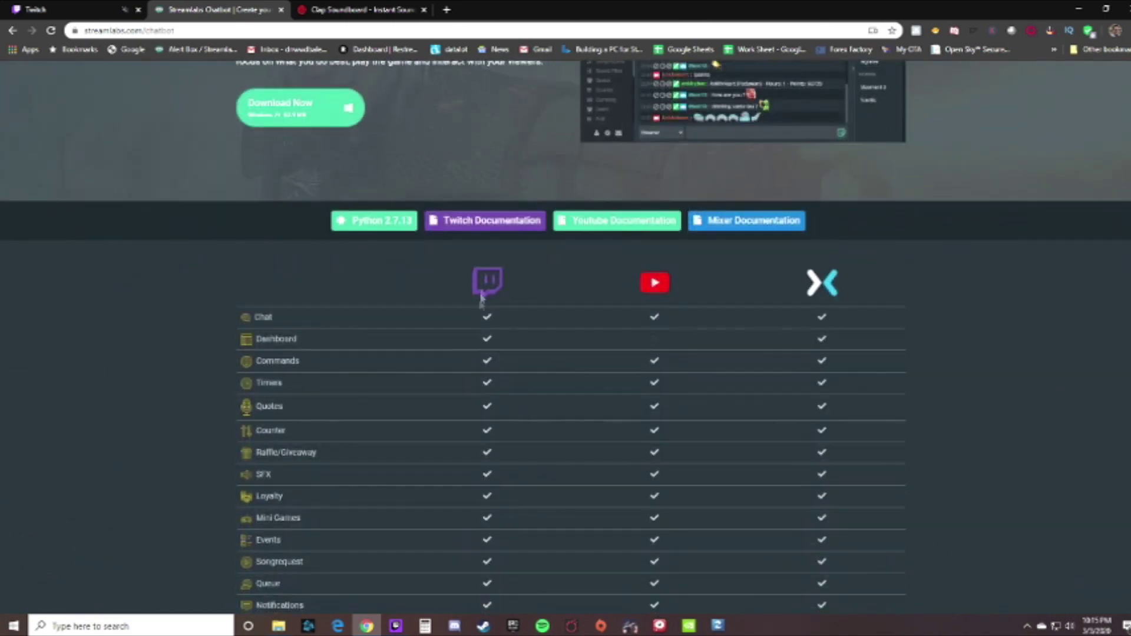
scroll(313, 336, "down", 1)
scroll(483, 240, "down", 2)
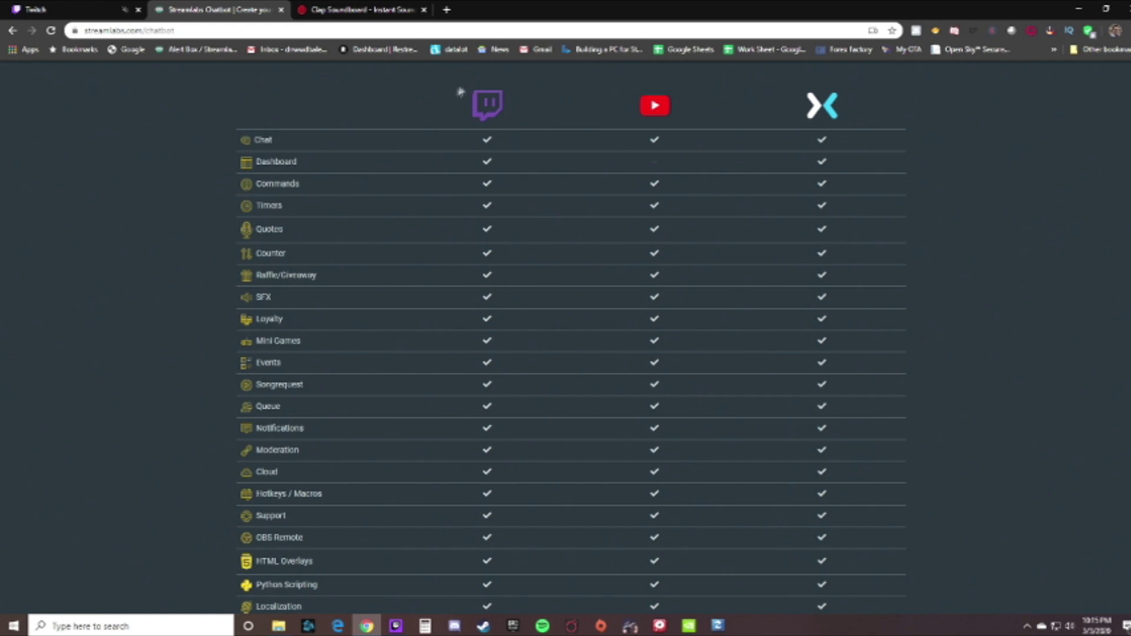
scroll(569, 376, "down", 1)
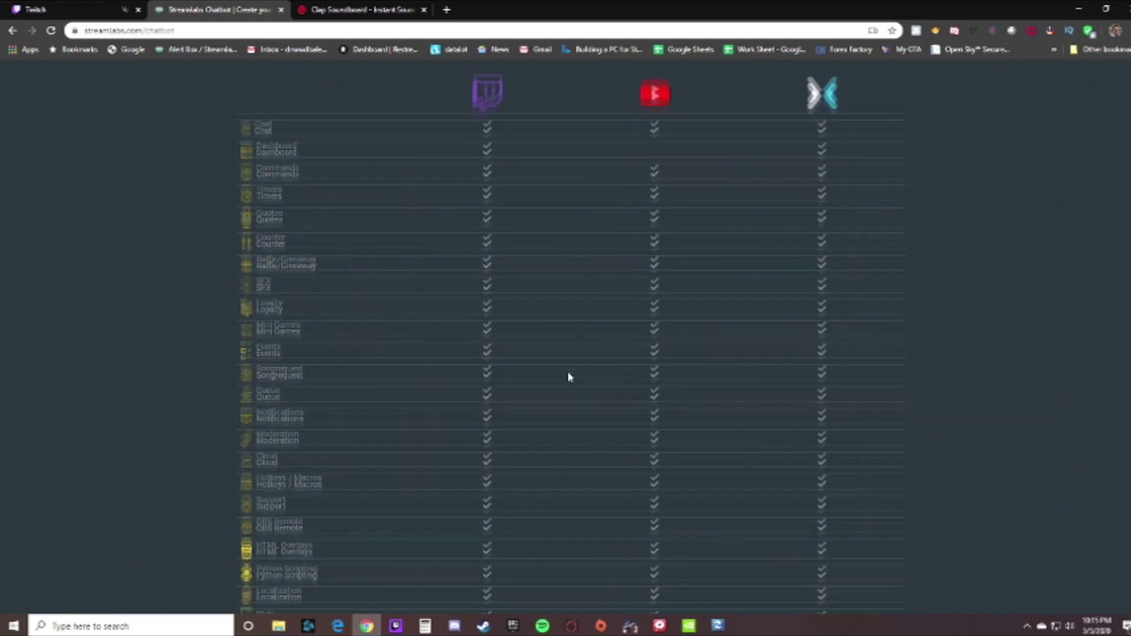
scroll(568, 376, "down", 2)
Download the Streamlabs Chatbot Windows installer (.exe)
scroll(568, 383, "up", 4)
scroll(570, 399, "down", 3)
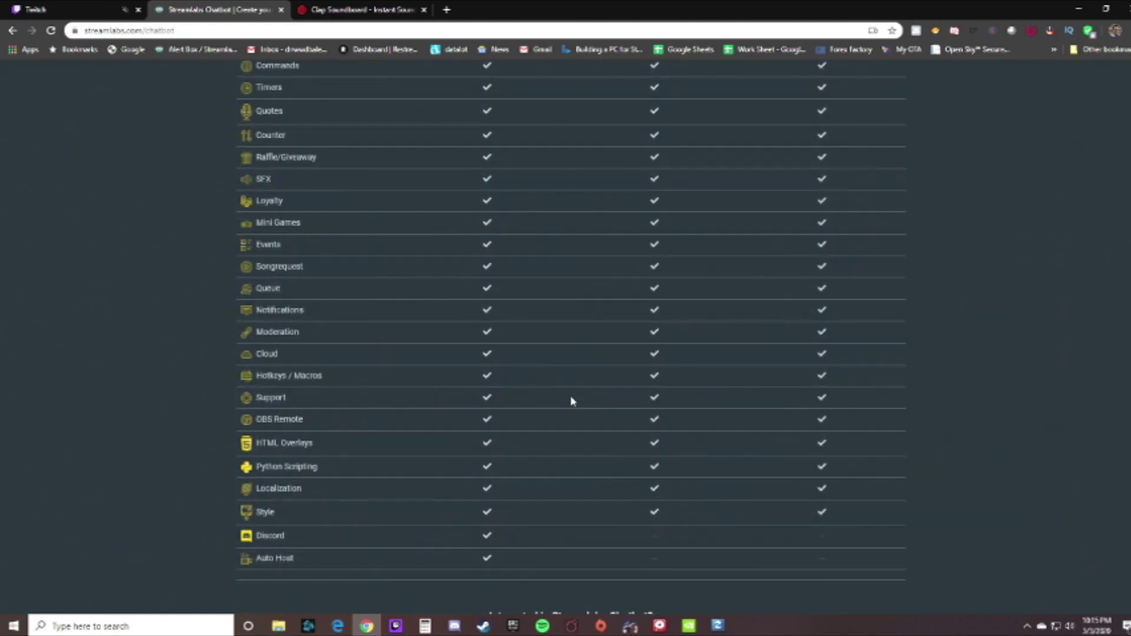
scroll(570, 400, "up", 8)
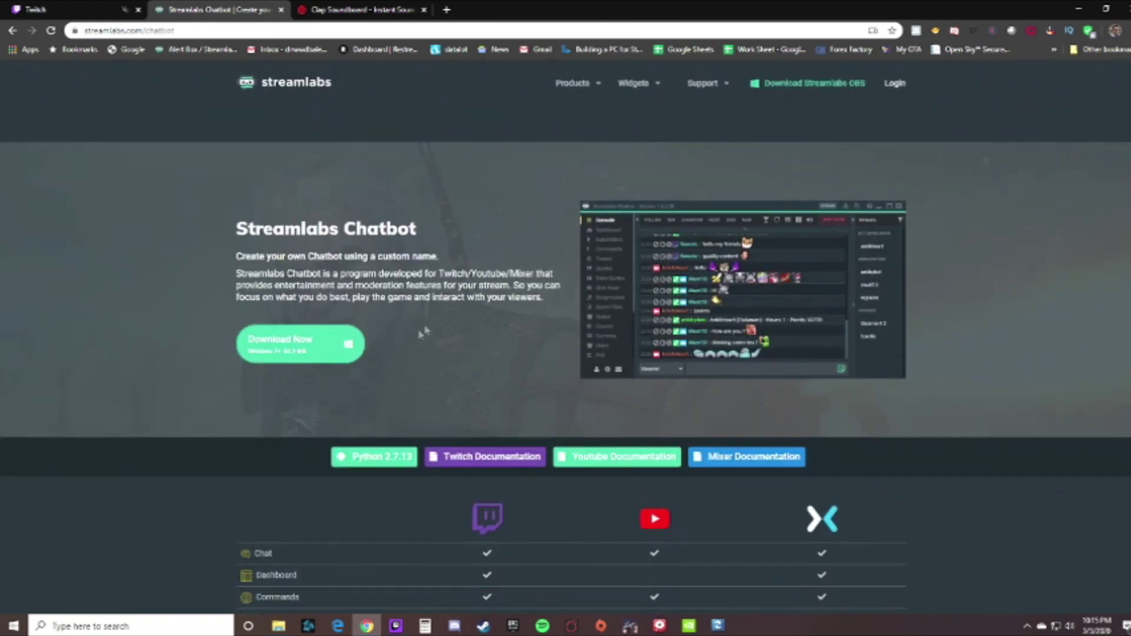
left_click(299, 348)
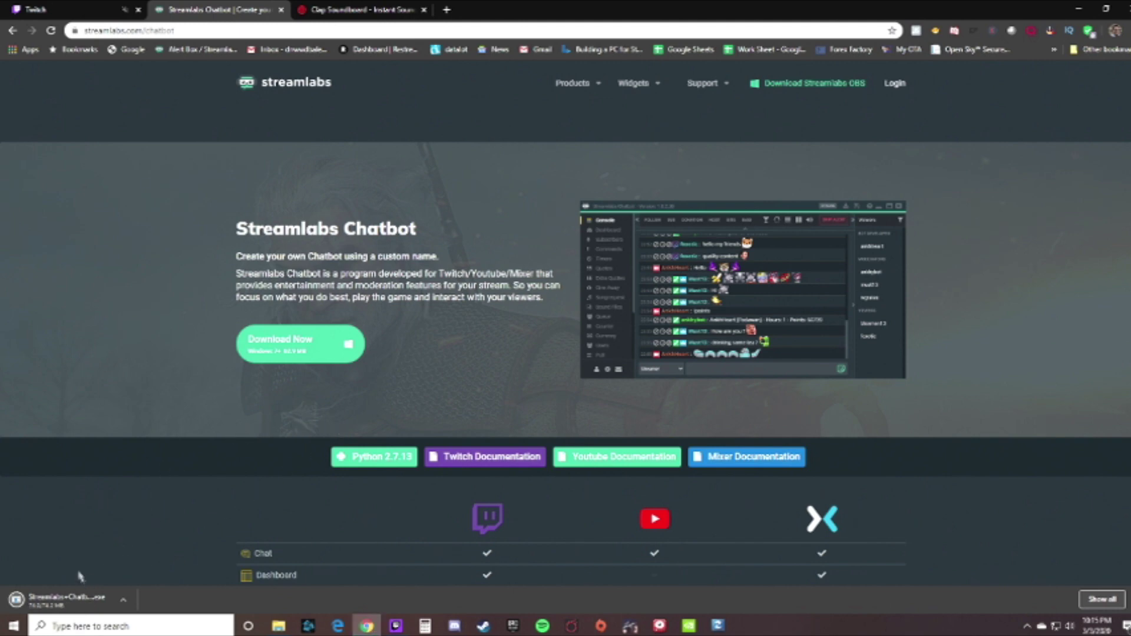
Run the installer, allow it through UAC, and accept the license agreement
left_click(68, 599)
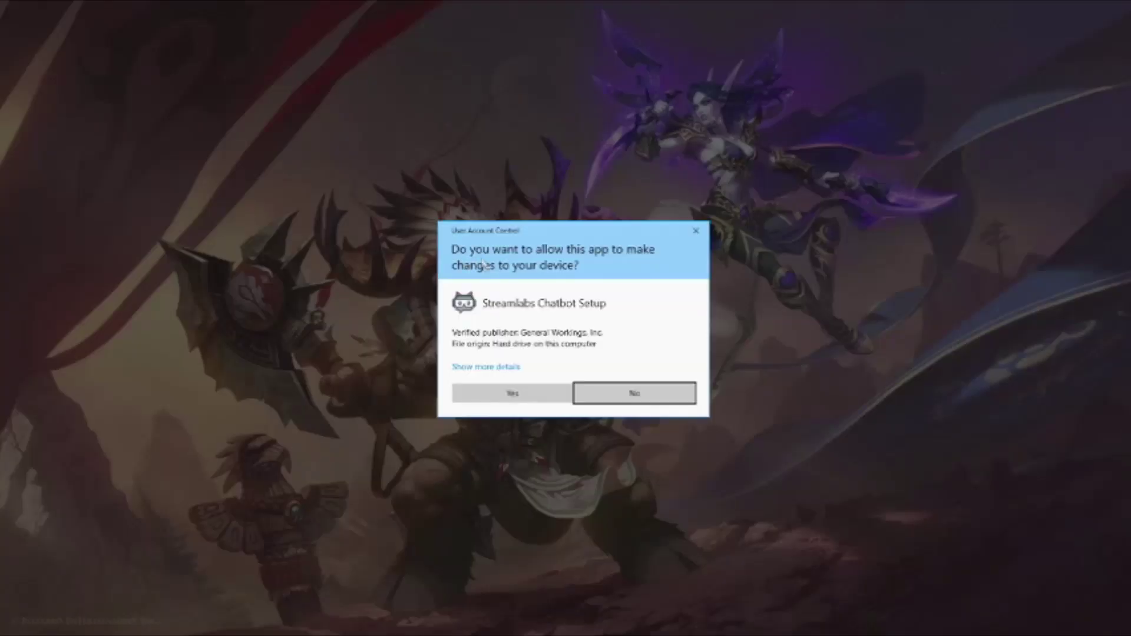
left_click(504, 392)
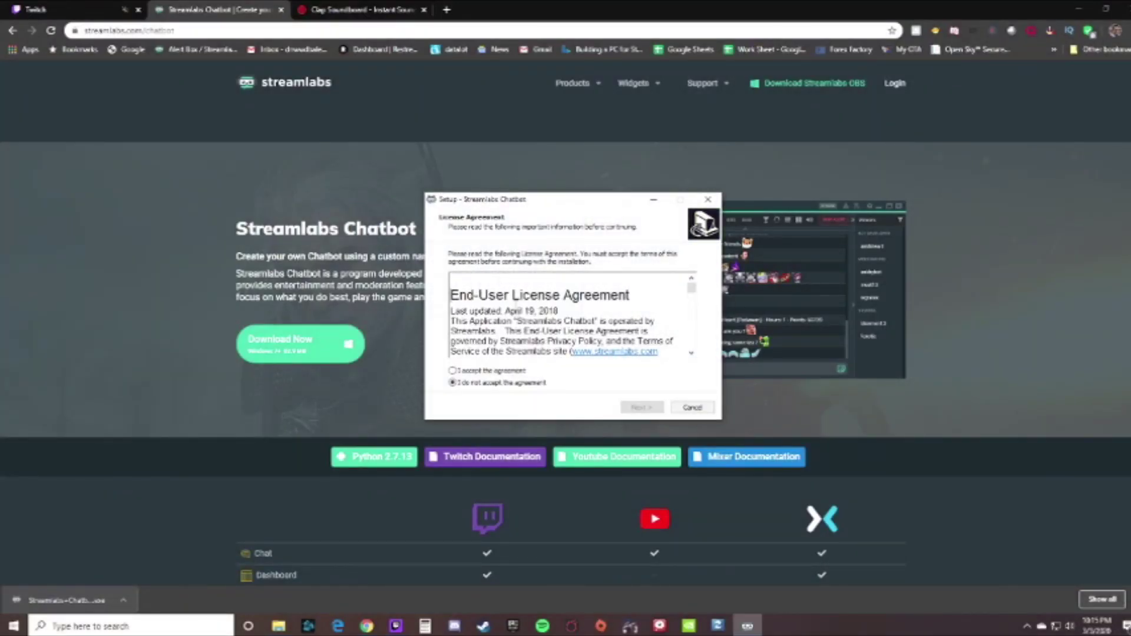
left_click(453, 371)
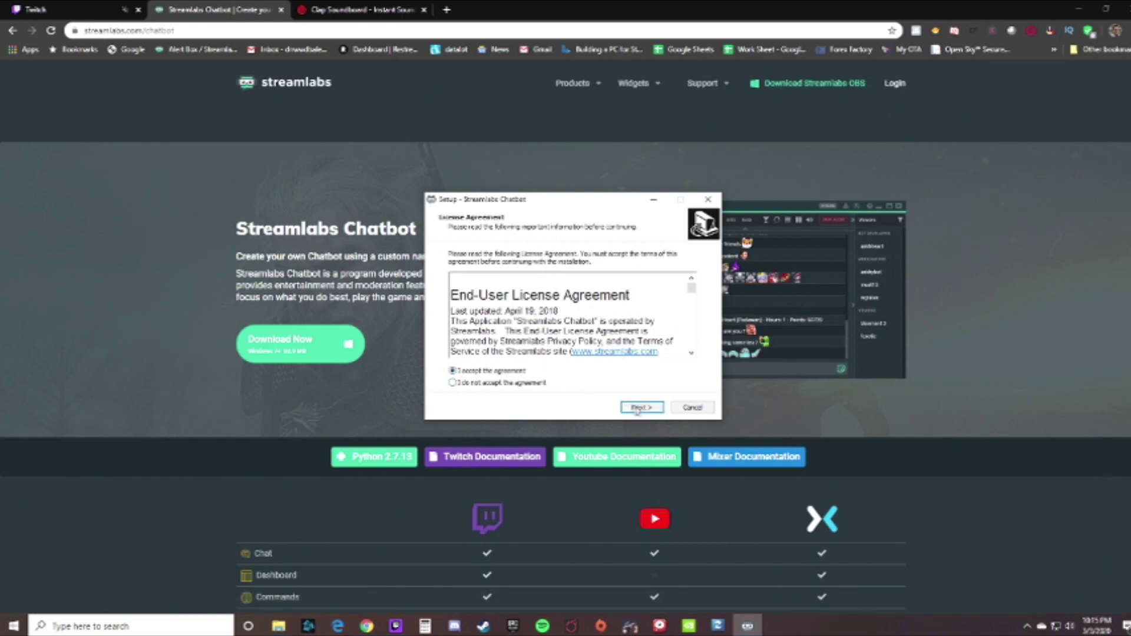
left_click(639, 408)
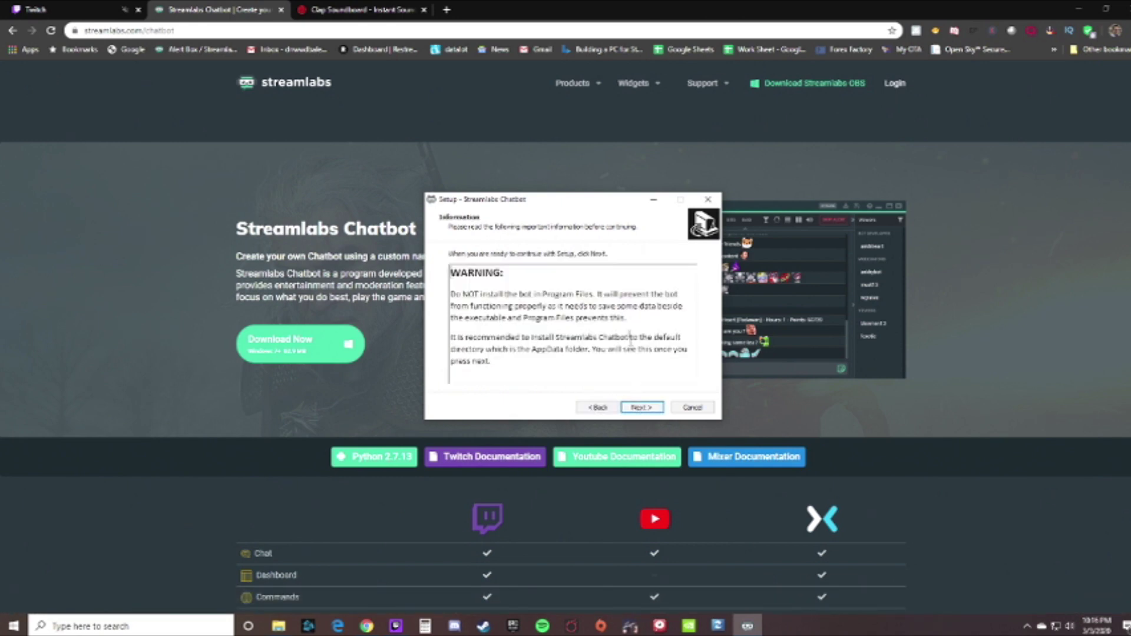
left_click(638, 406)
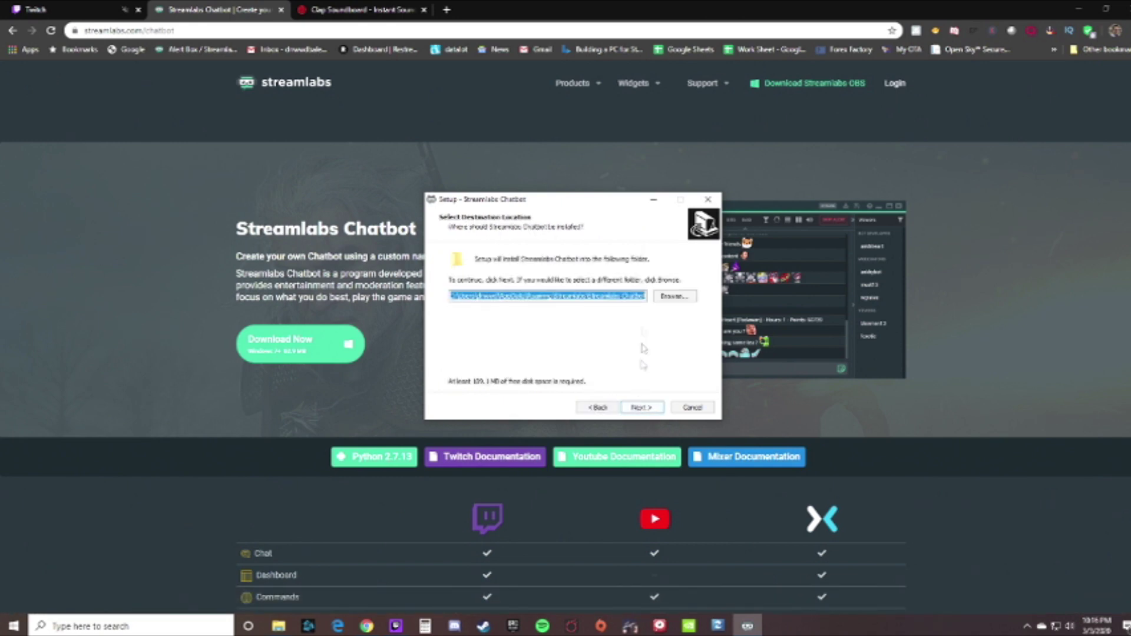
Install into the default folder with a desktop shortcut, then finish and launch the chatbot
left_click(640, 408)
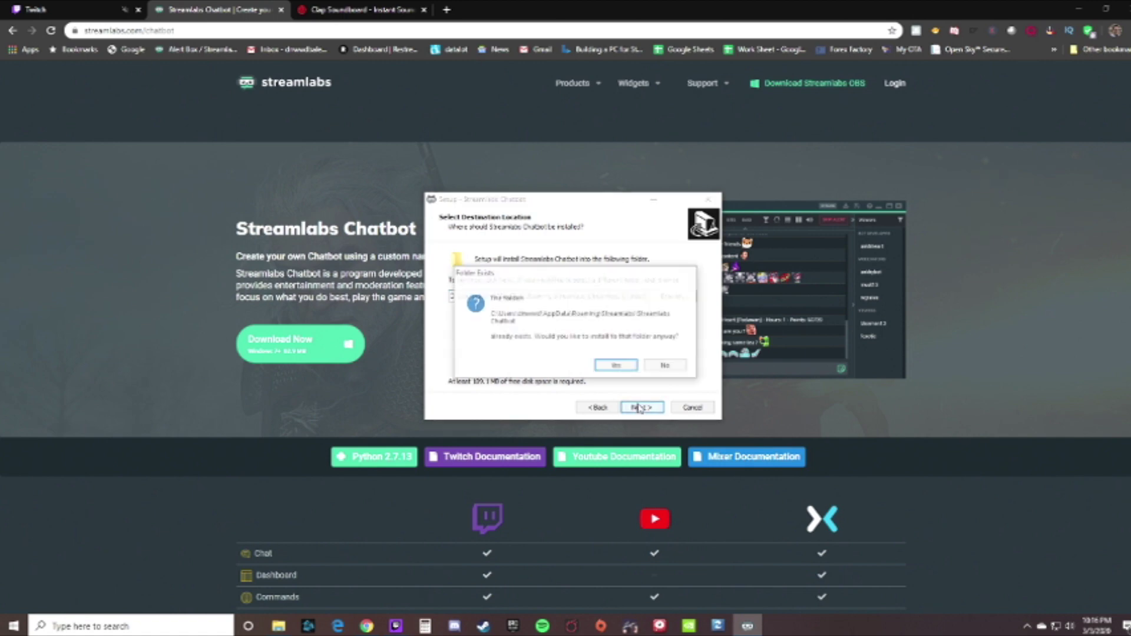
left_click(612, 369)
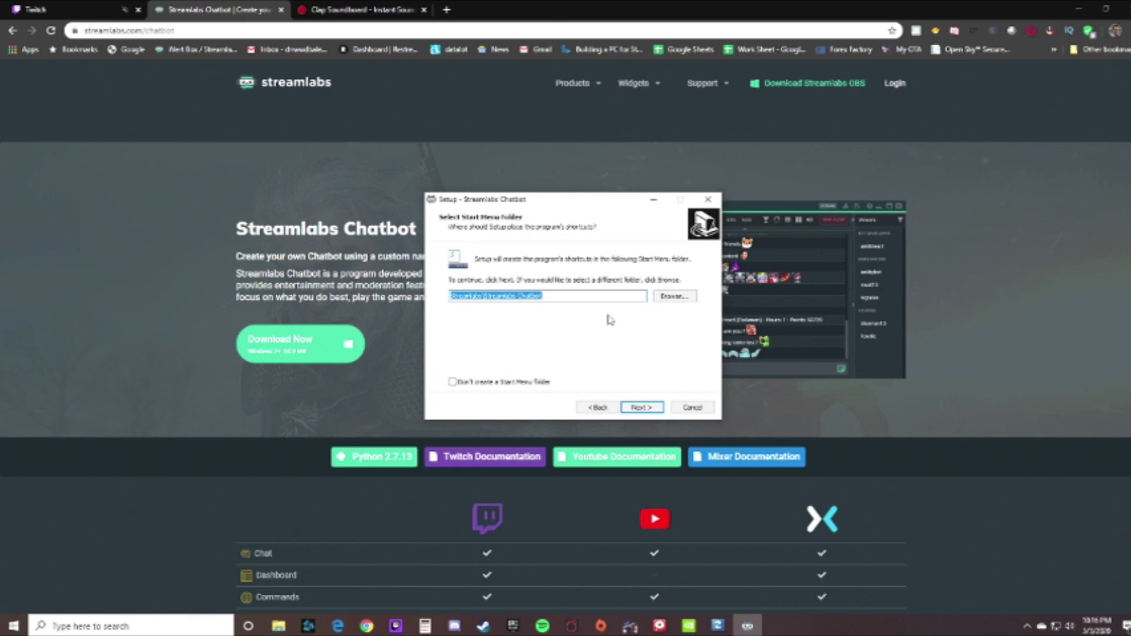
left_click(652, 411)
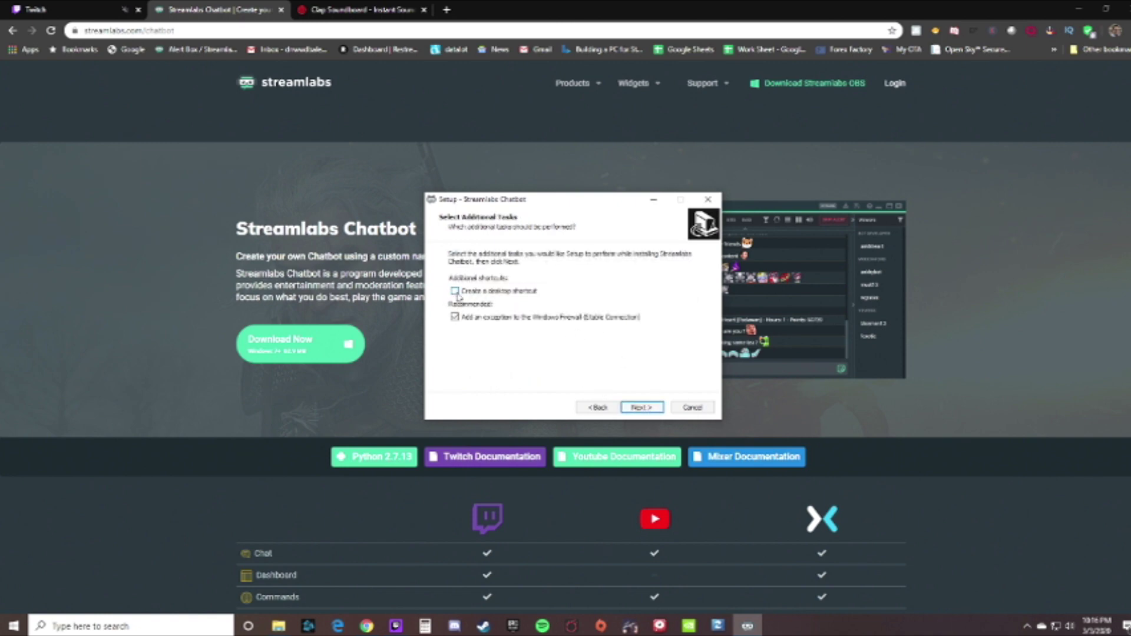
left_click(645, 410)
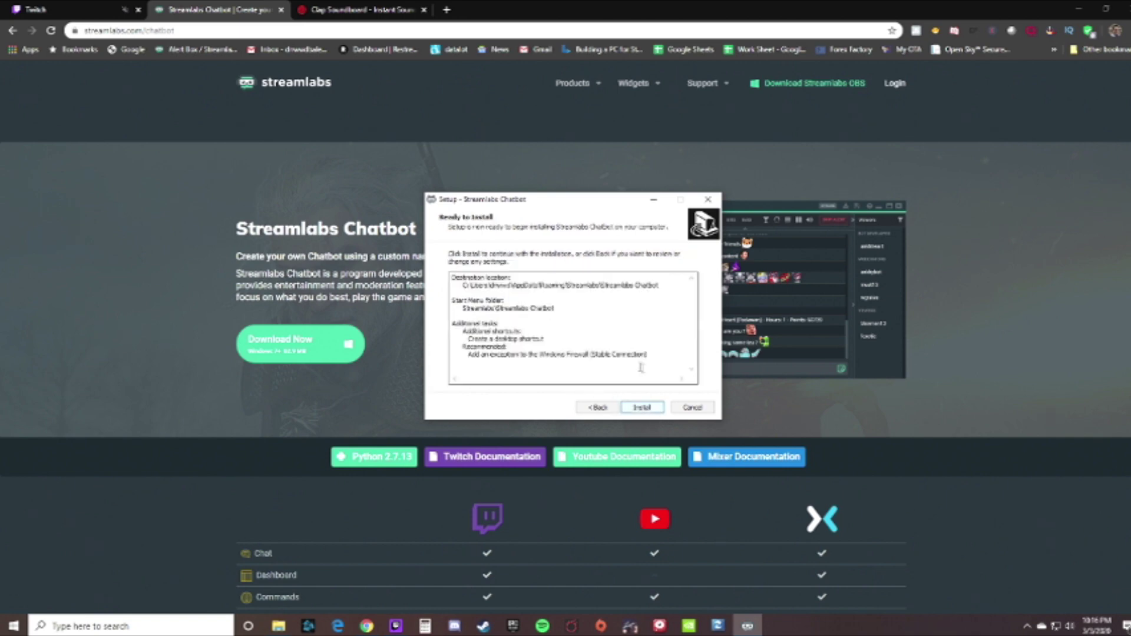
left_click(642, 408)
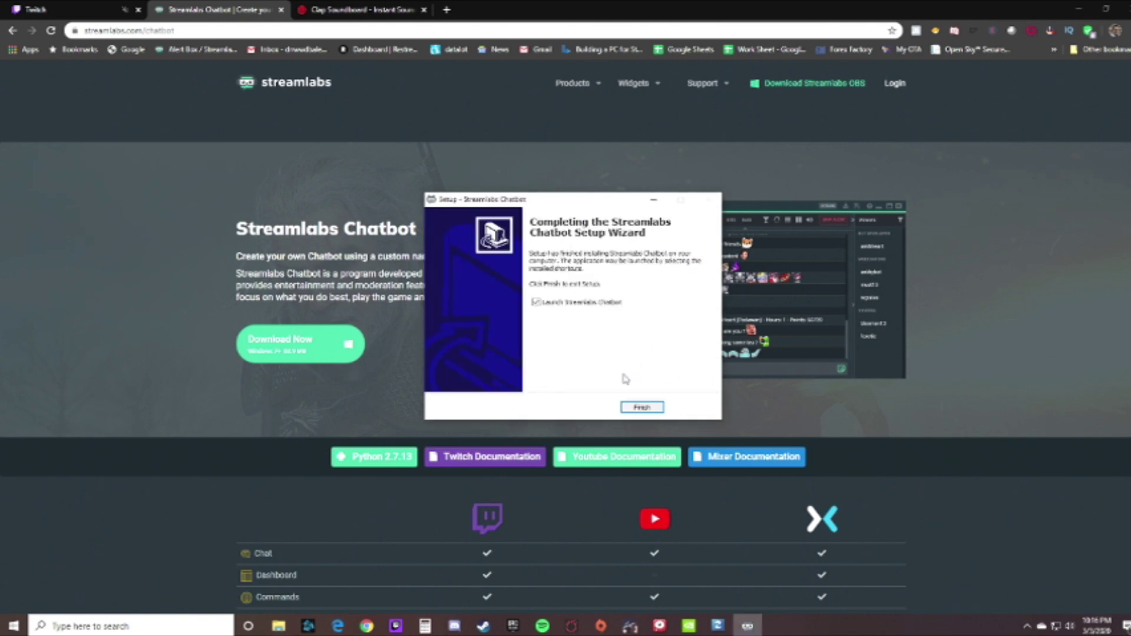
left_click(642, 407)
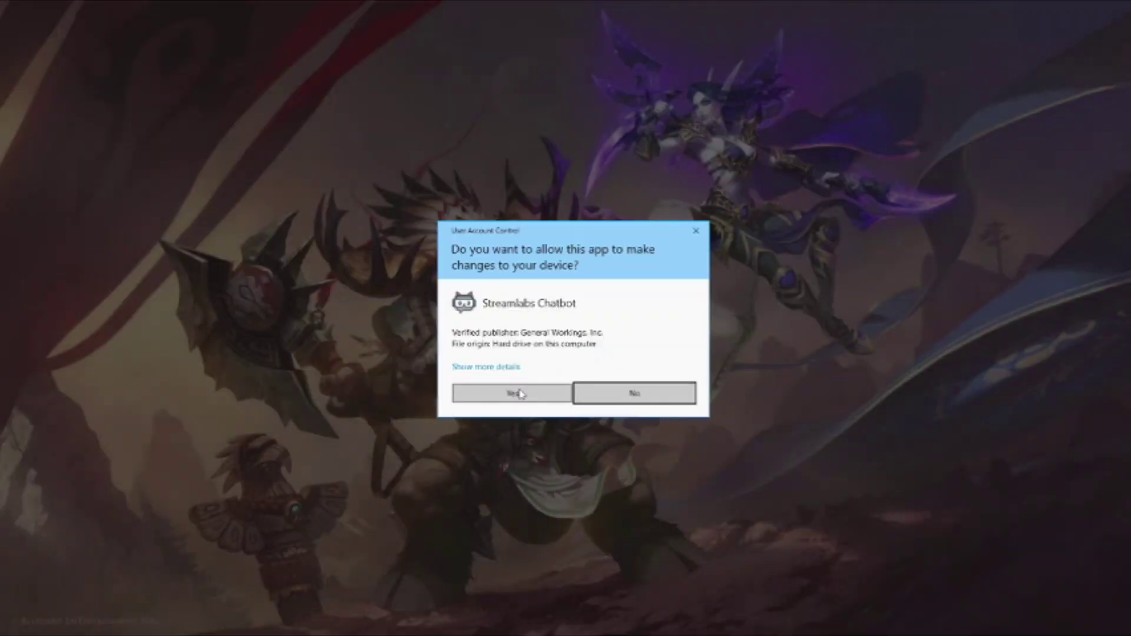
Start the setup wizard with Twitch as the platform and pass the system check
left_click(512, 394)
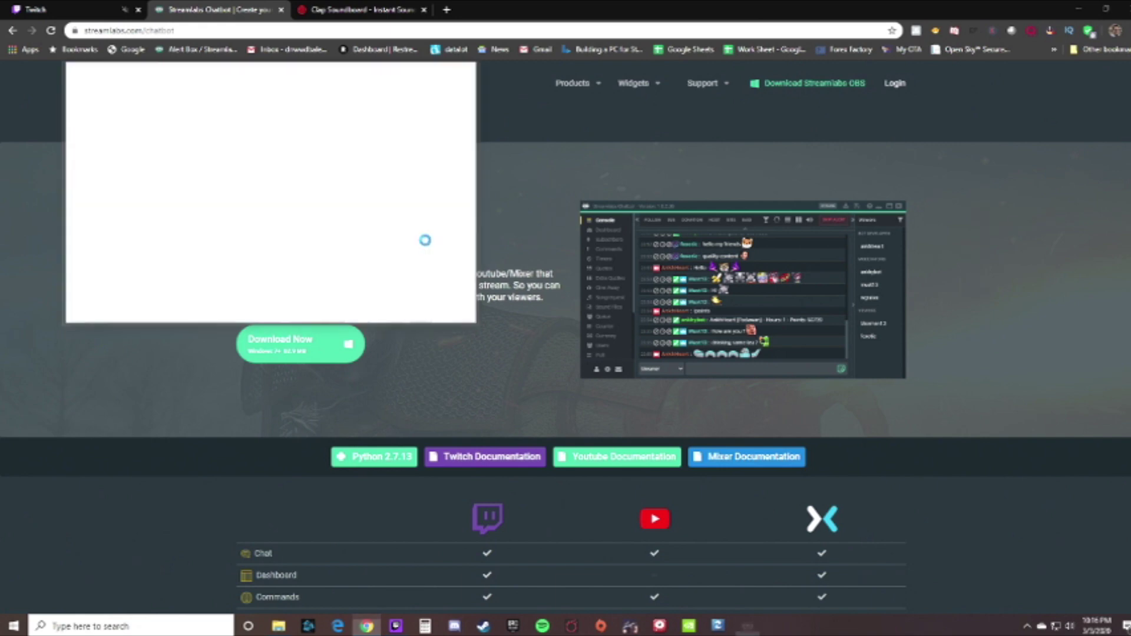
left_click_drag(264, 75, 560, 130)
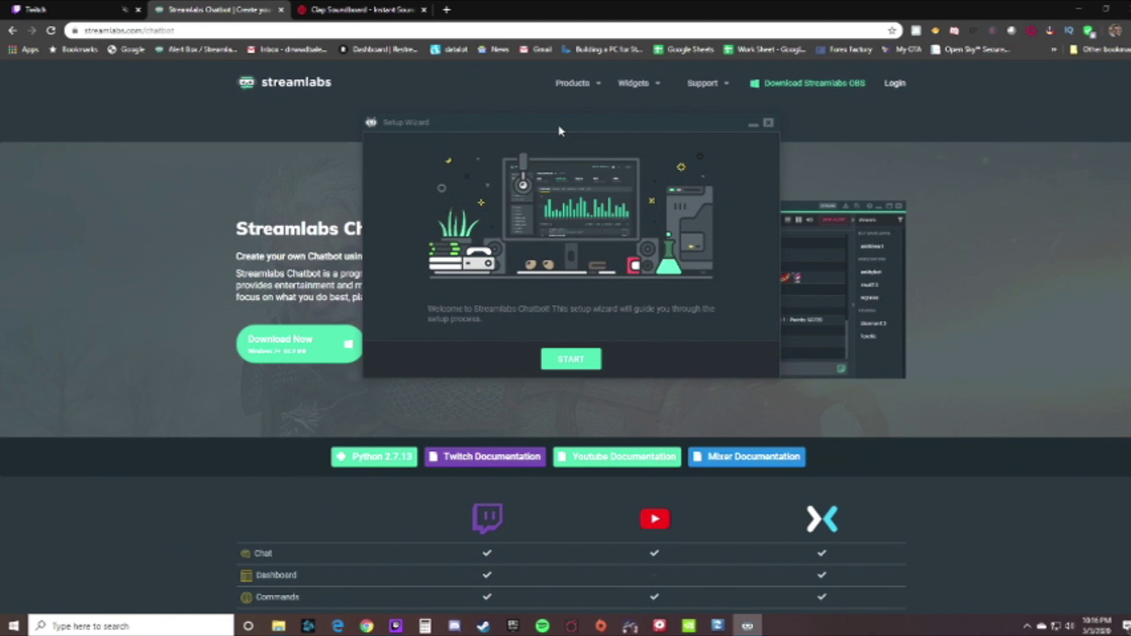
left_click(576, 361)
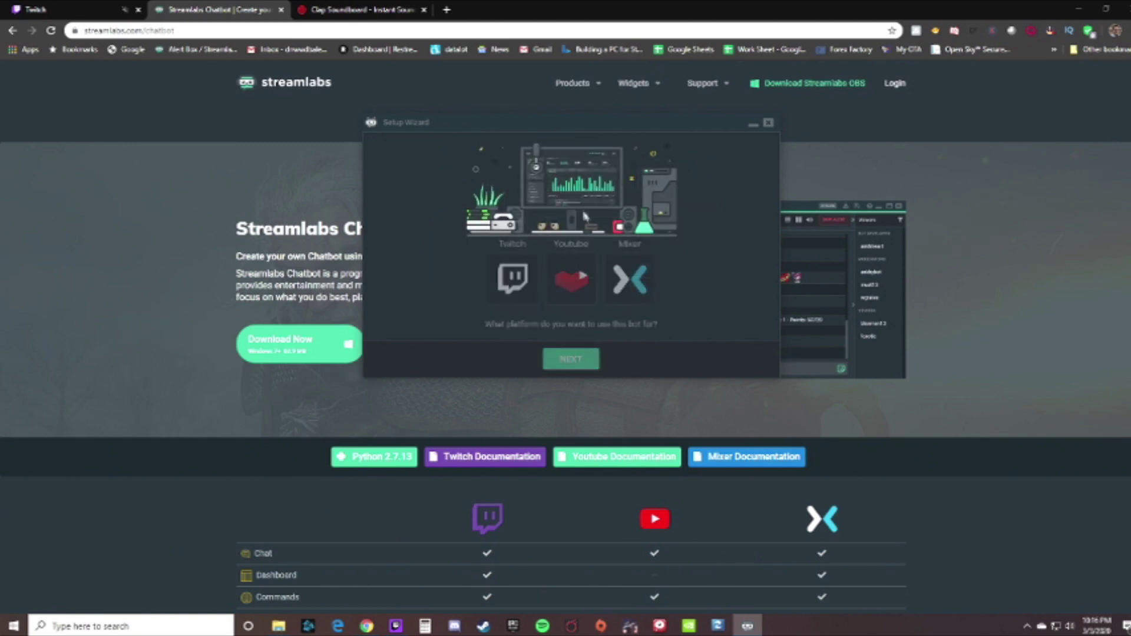
left_click(513, 280)
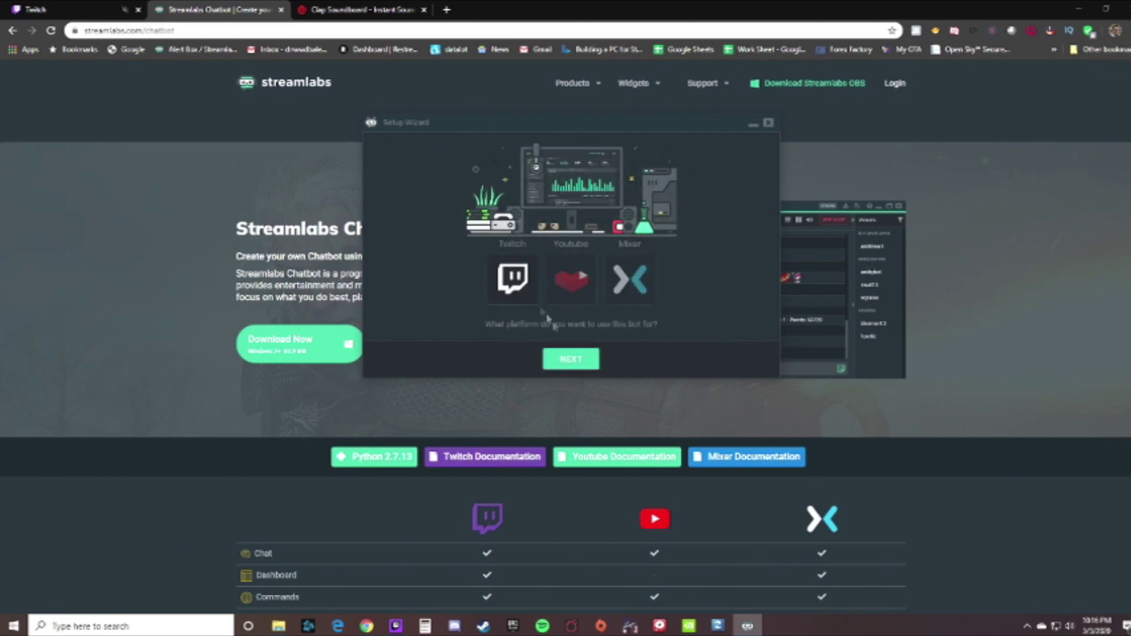
left_click(572, 361)
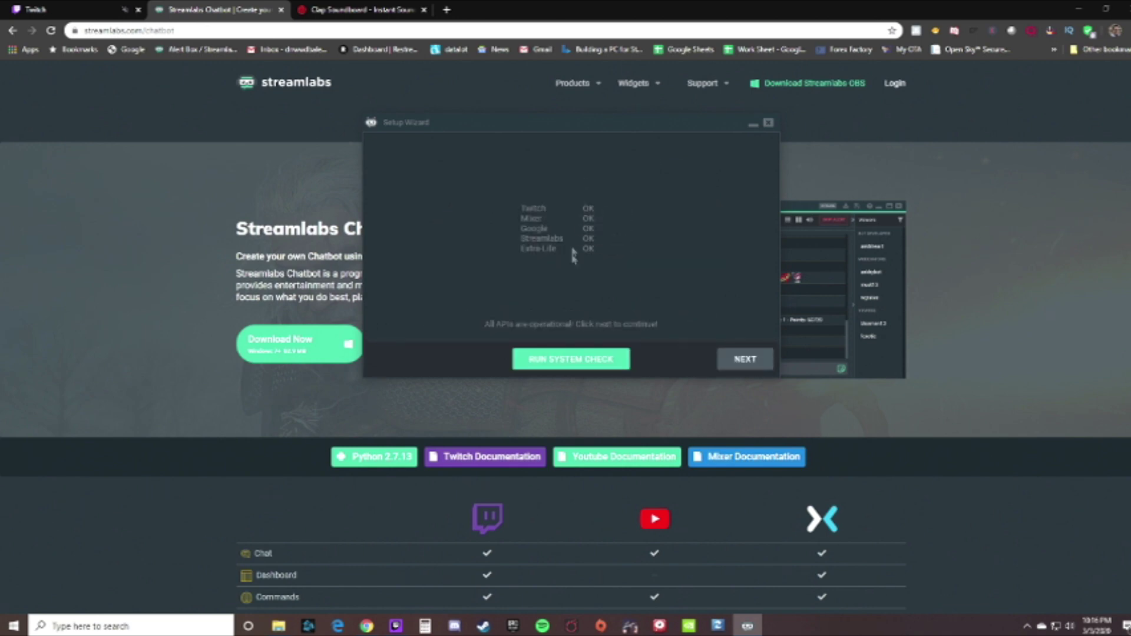
left_click(740, 366)
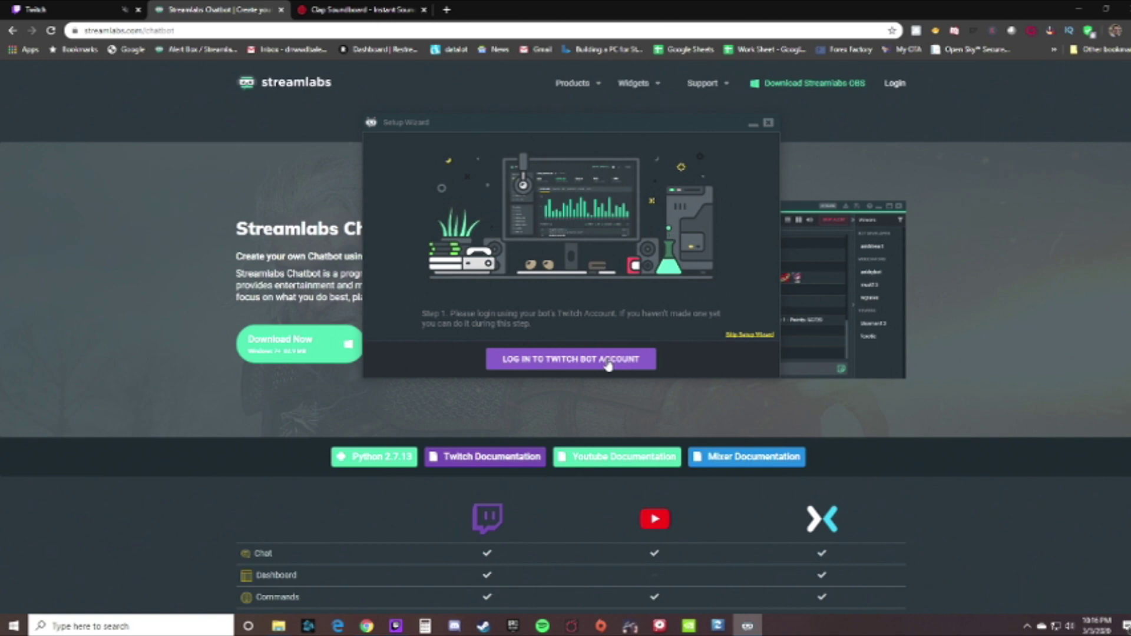
Sign the bot into its Twitch account, review Basic Settings, and complete the wizard
left_click(587, 360)
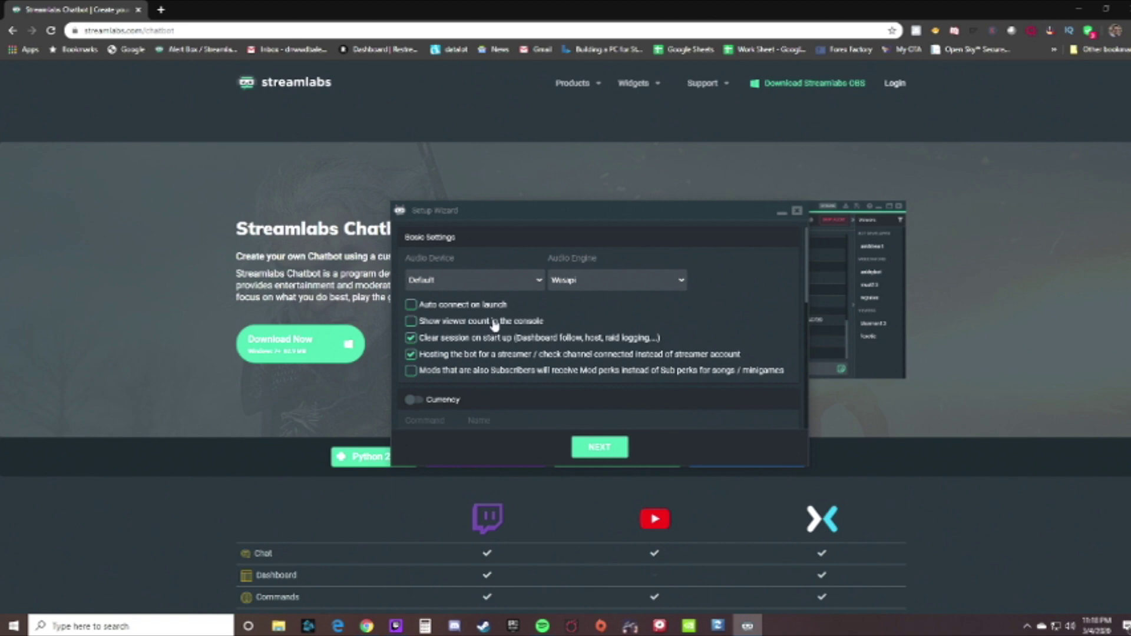
scroll(492, 327, "down", 5)
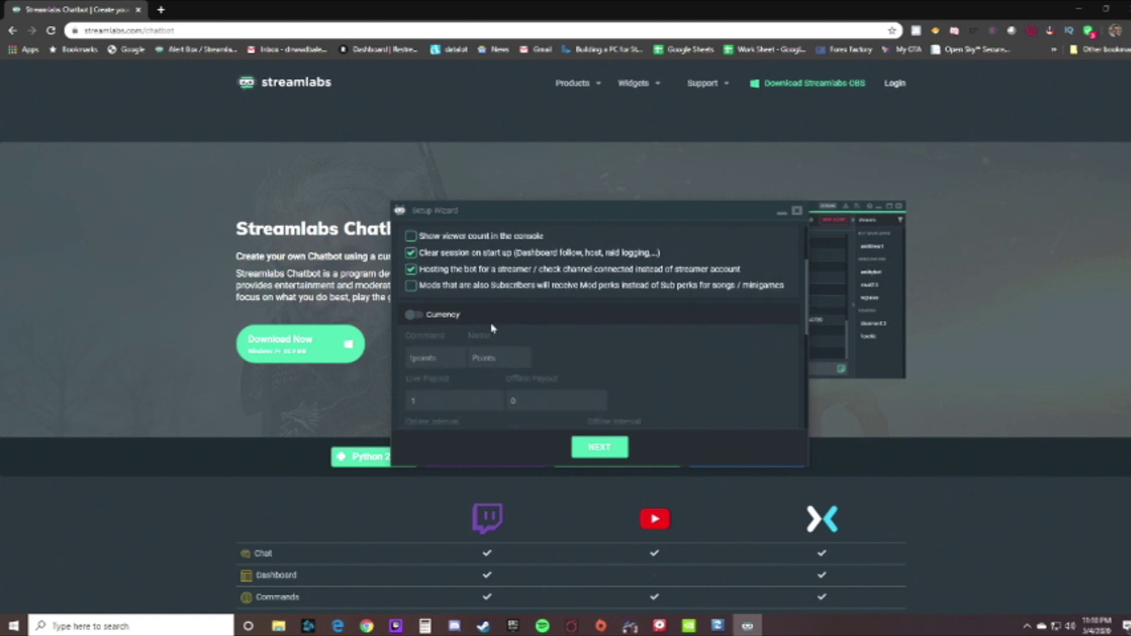
scroll(493, 327, "down", 5)
scroll(493, 327, "up", 8)
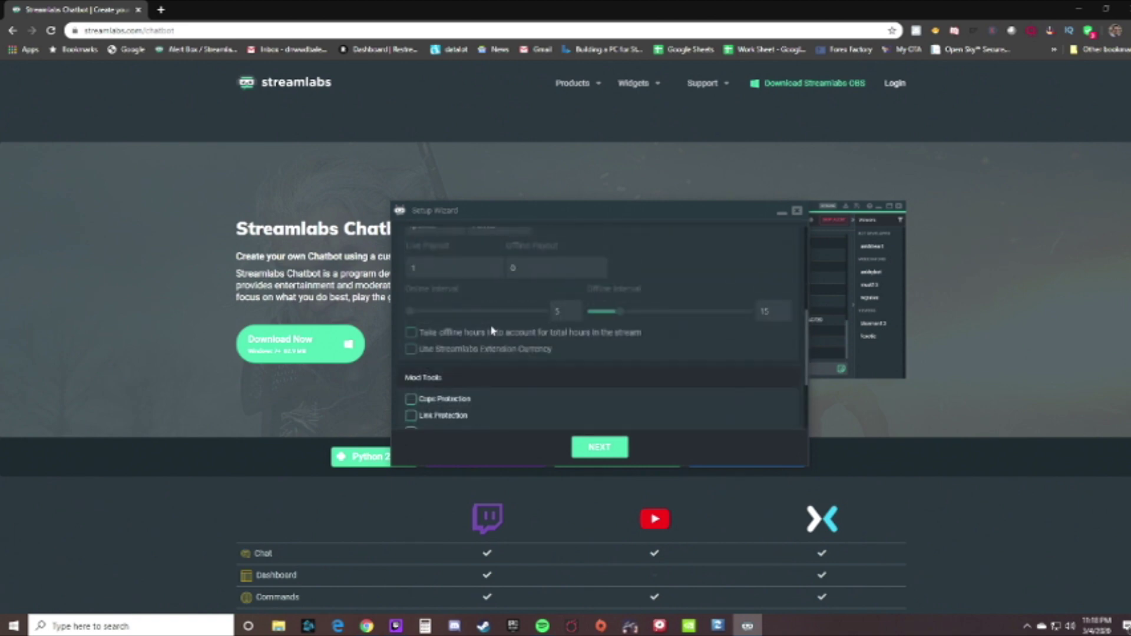
scroll(536, 386, "up", 1)
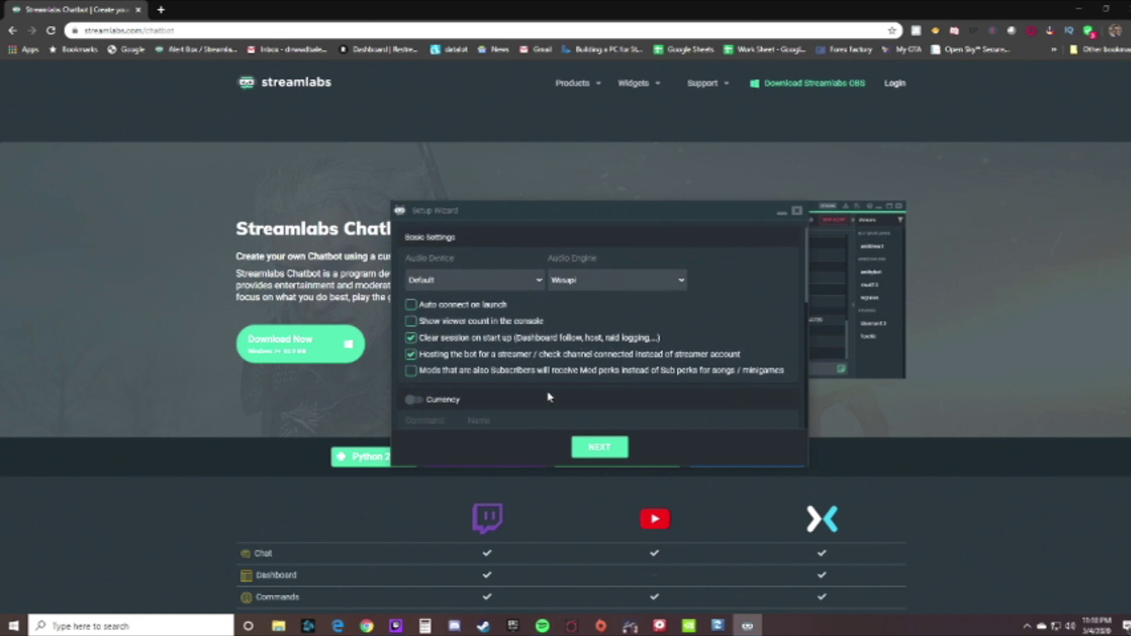
left_click(595, 449)
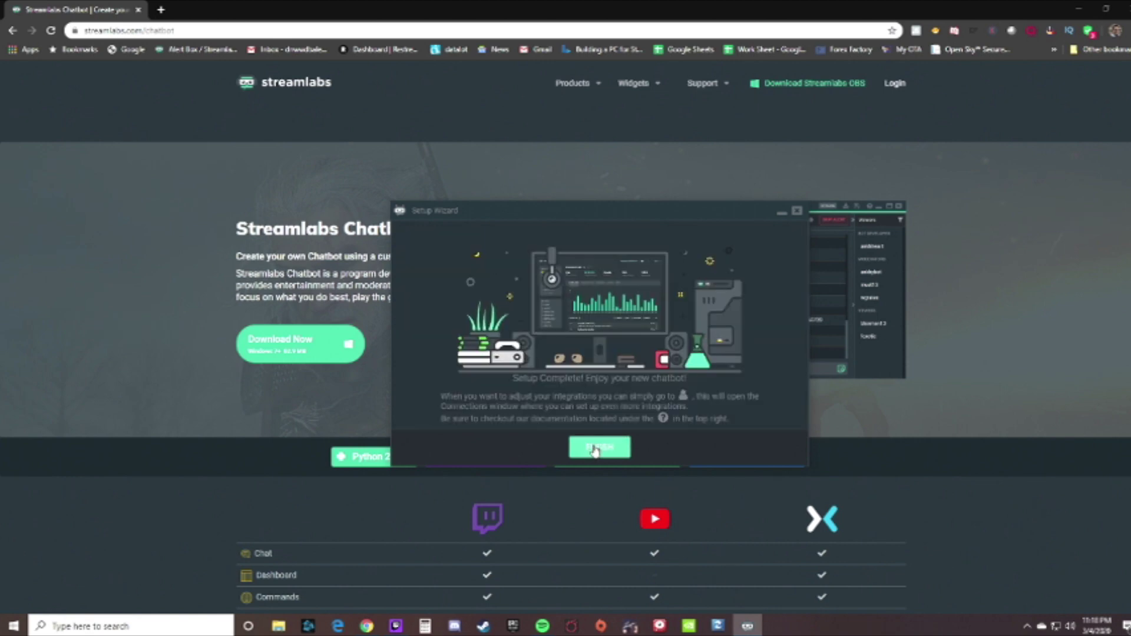
left_click(595, 449)
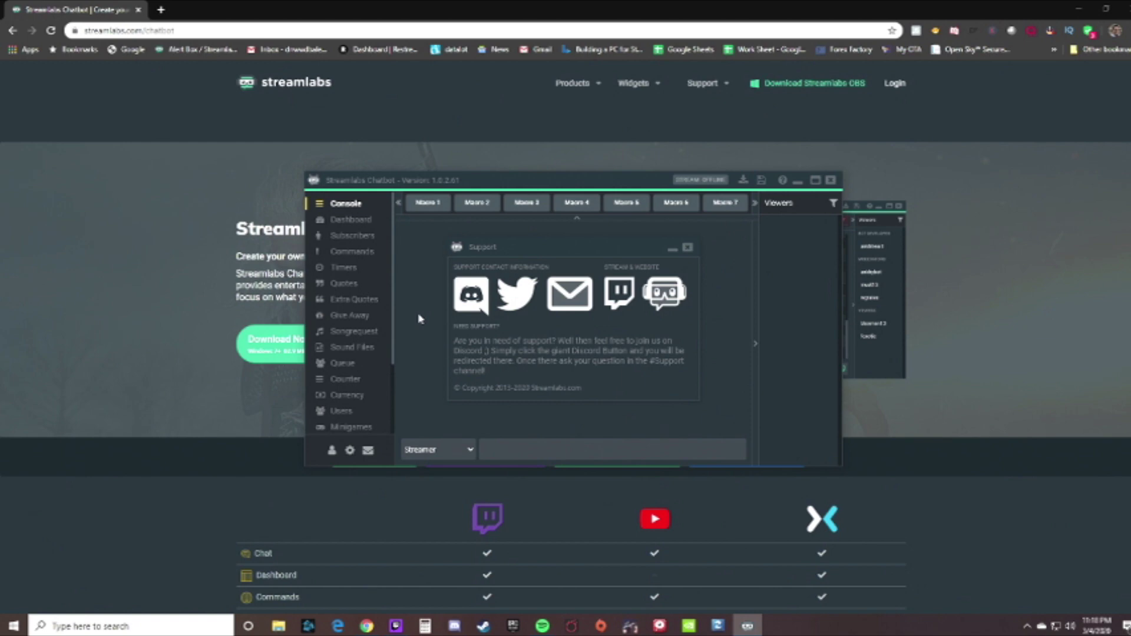
Close the Support pop-up and bring up the account Connections settings
left_click(688, 249)
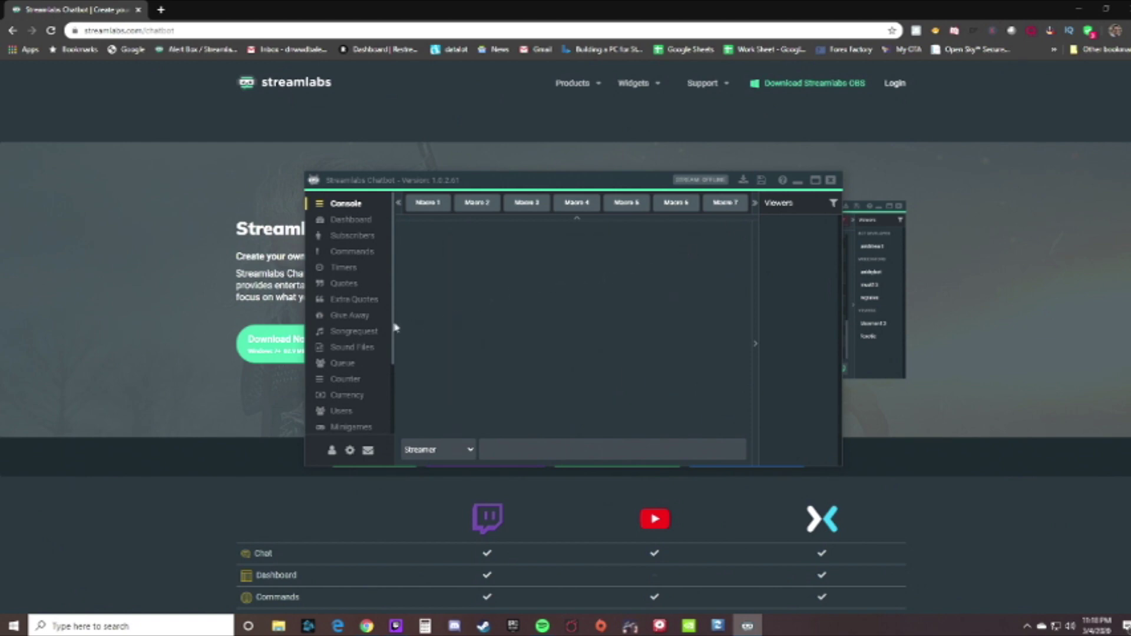
left_click(332, 451)
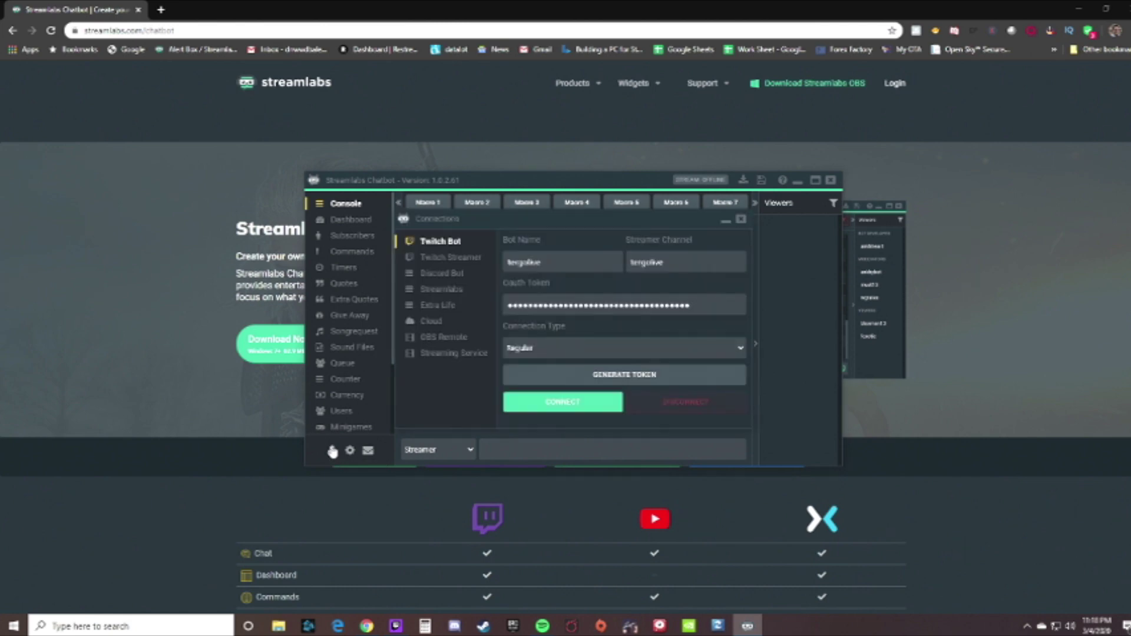
Generate a Twitch token for the bot and connect it to Twitch
left_click(584, 376)
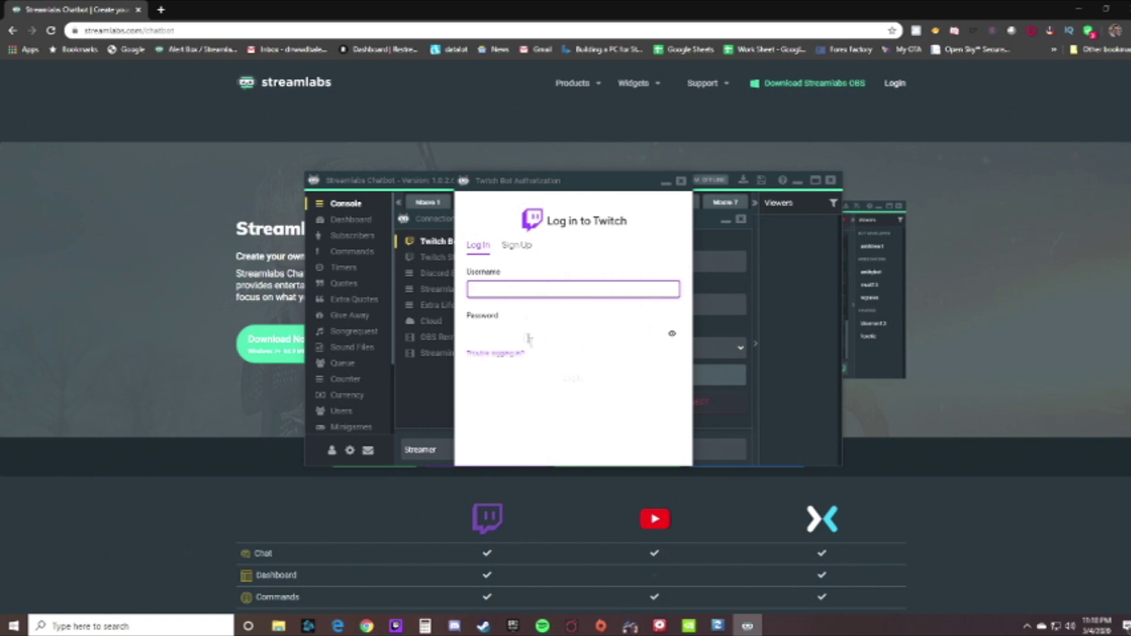
left_click(682, 182)
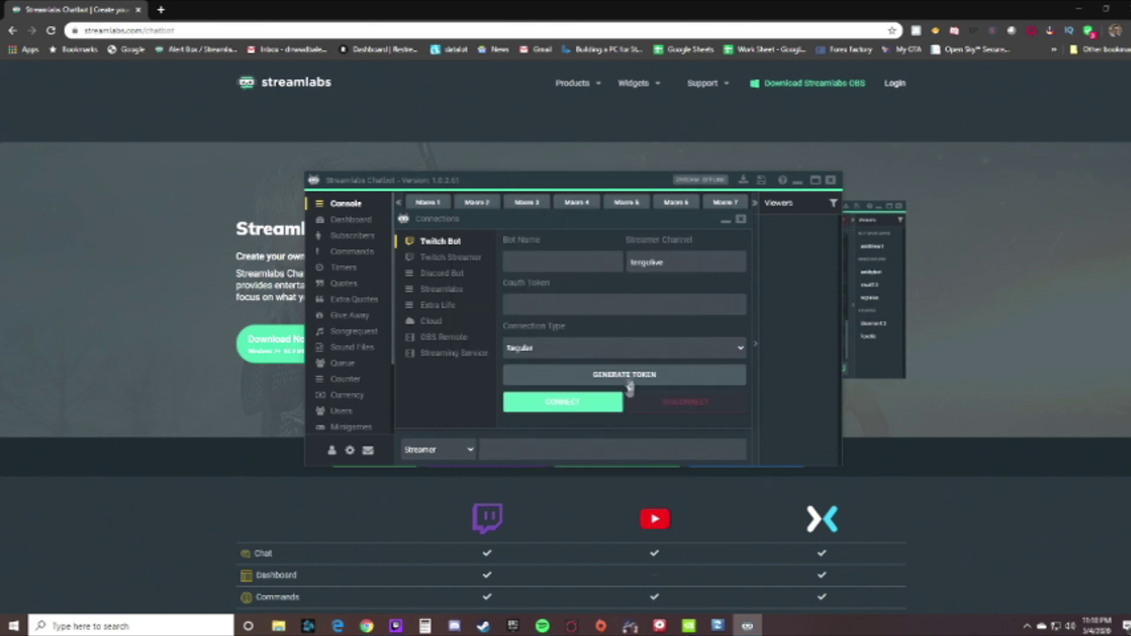
left_click(563, 404)
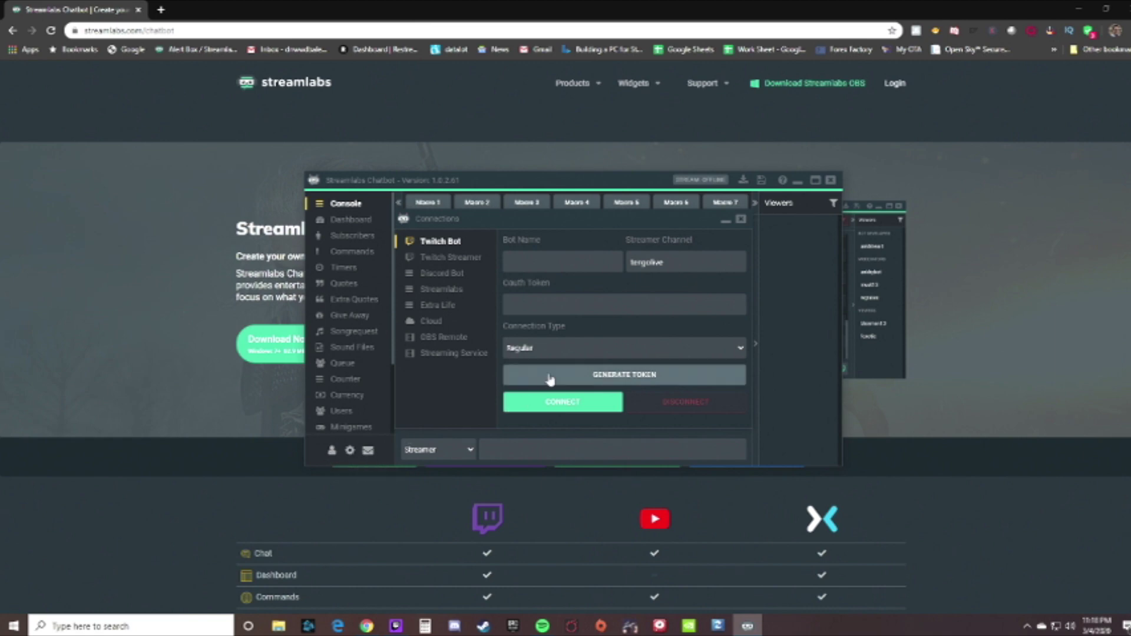
Switch on the Sound Files feature in the chatbot
left_click(351, 349)
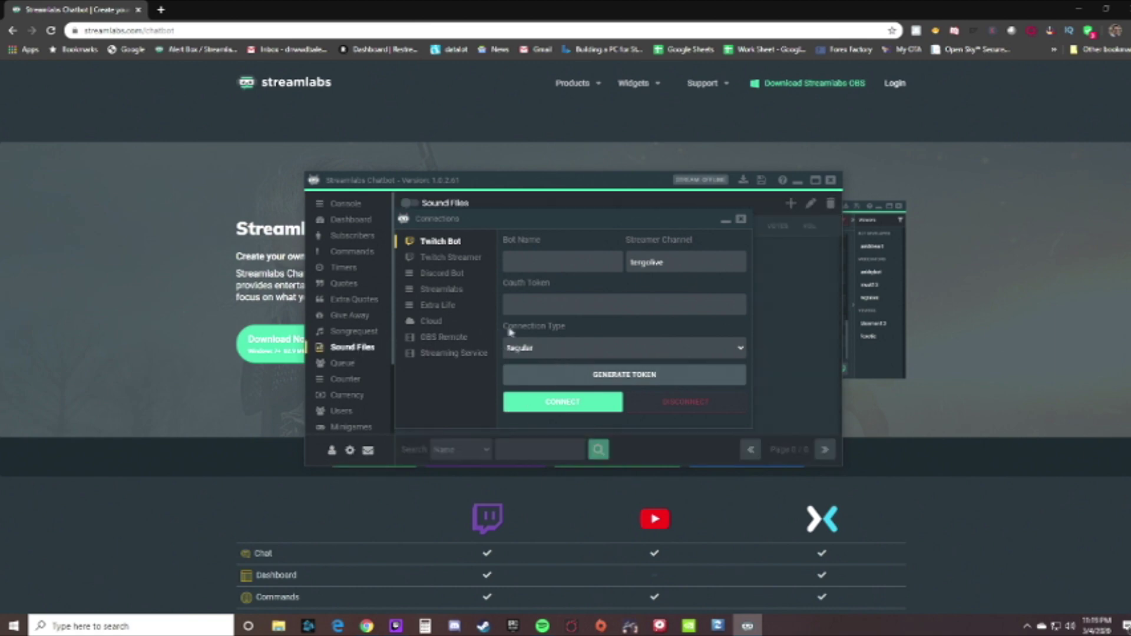
left_click(741, 220)
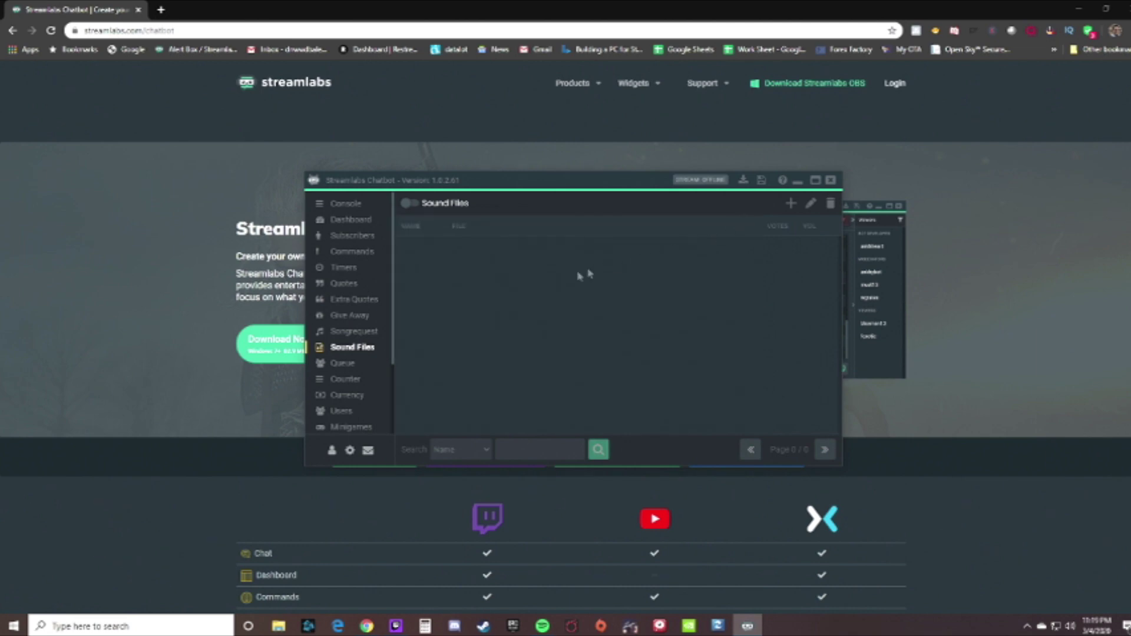
left_click(409, 204)
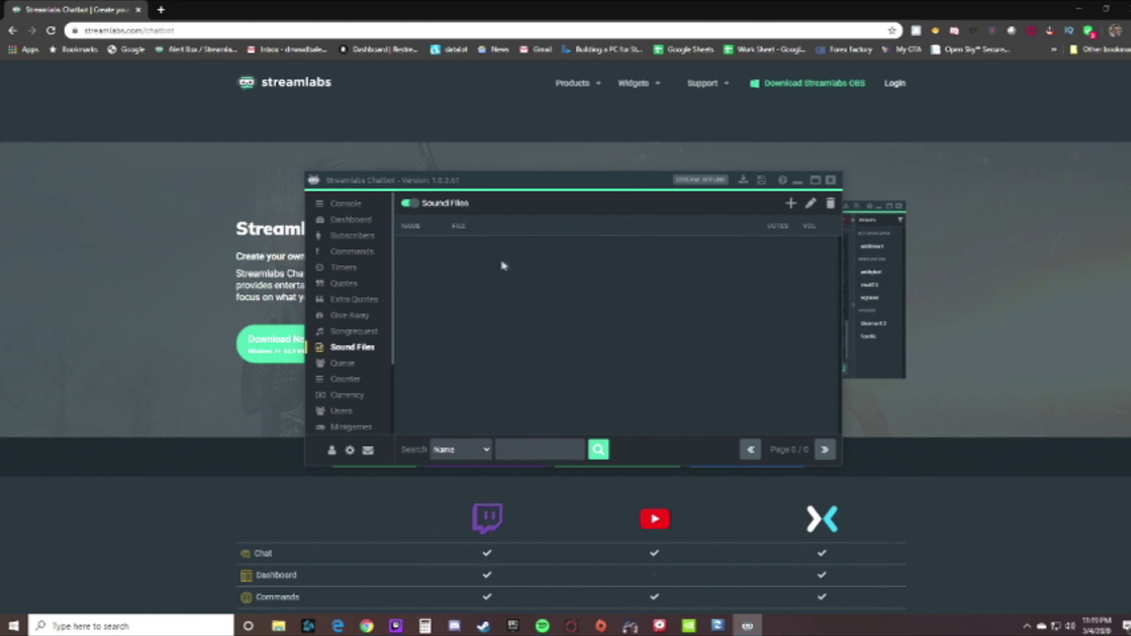
left_click(163, 10)
Load myinstants.com, preview the Chewbacca sound, and download it from its page
type("myinstants.com")
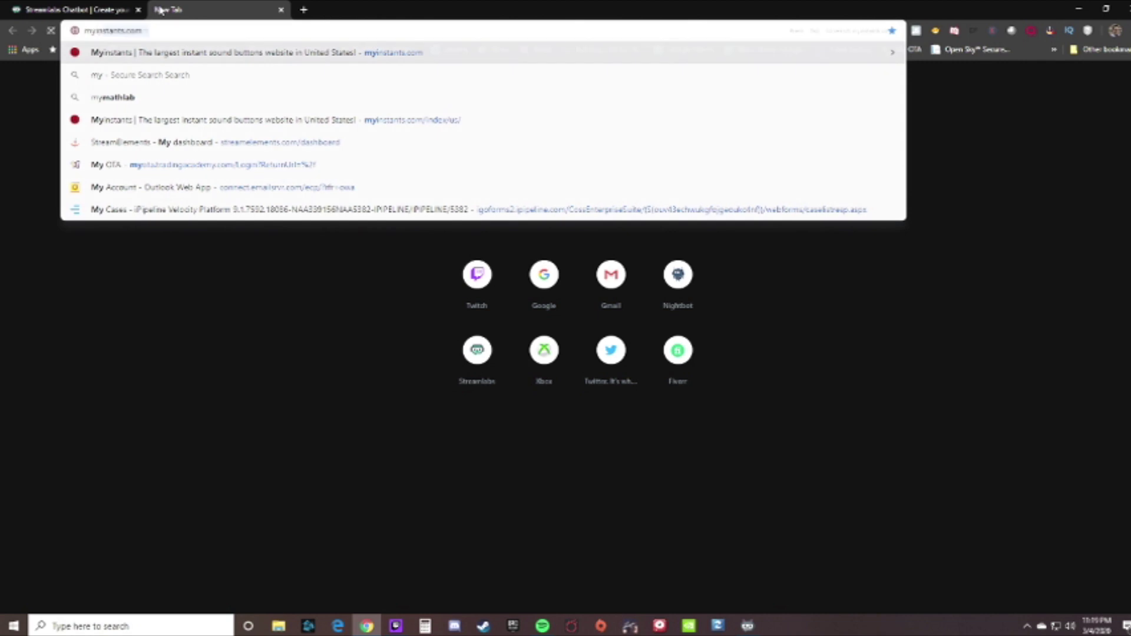
key("Return")
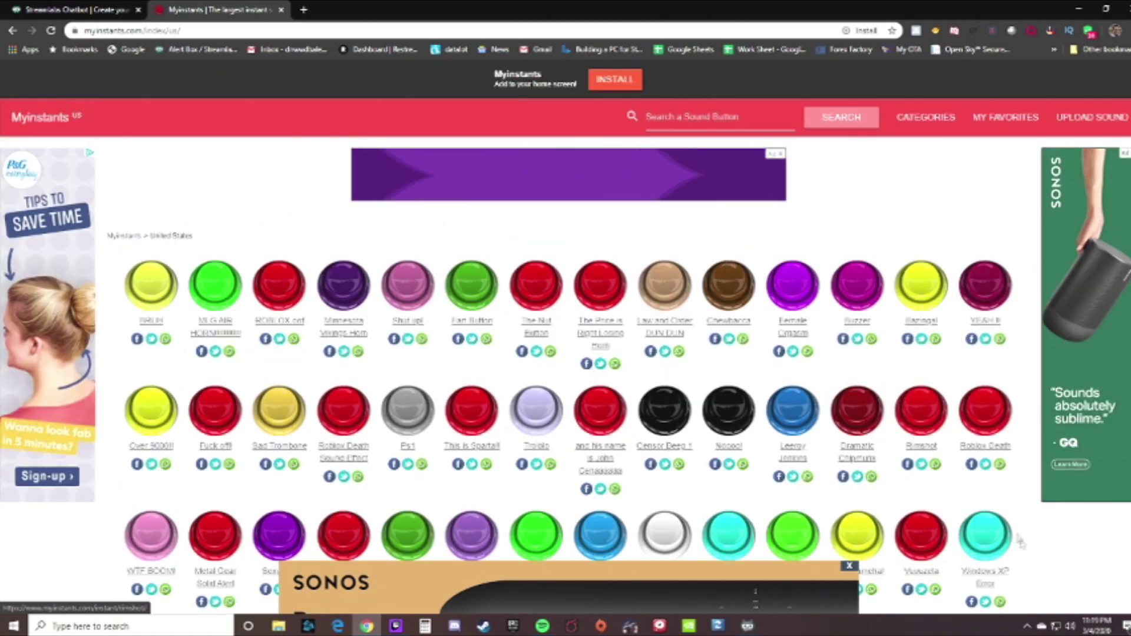
left_click(1074, 628)
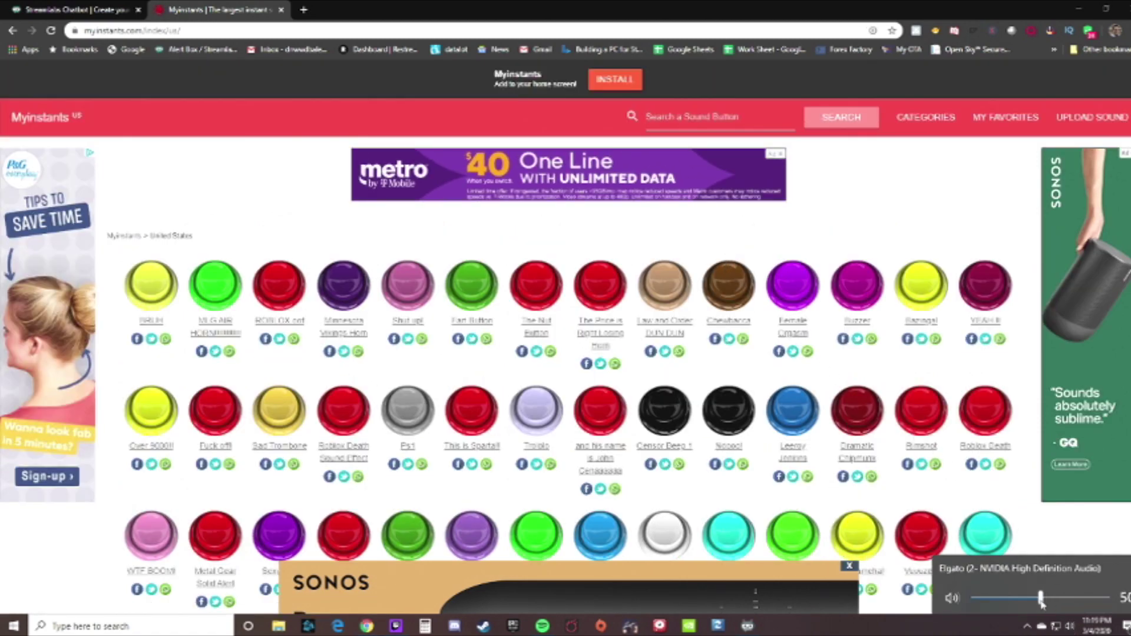
left_click(722, 294)
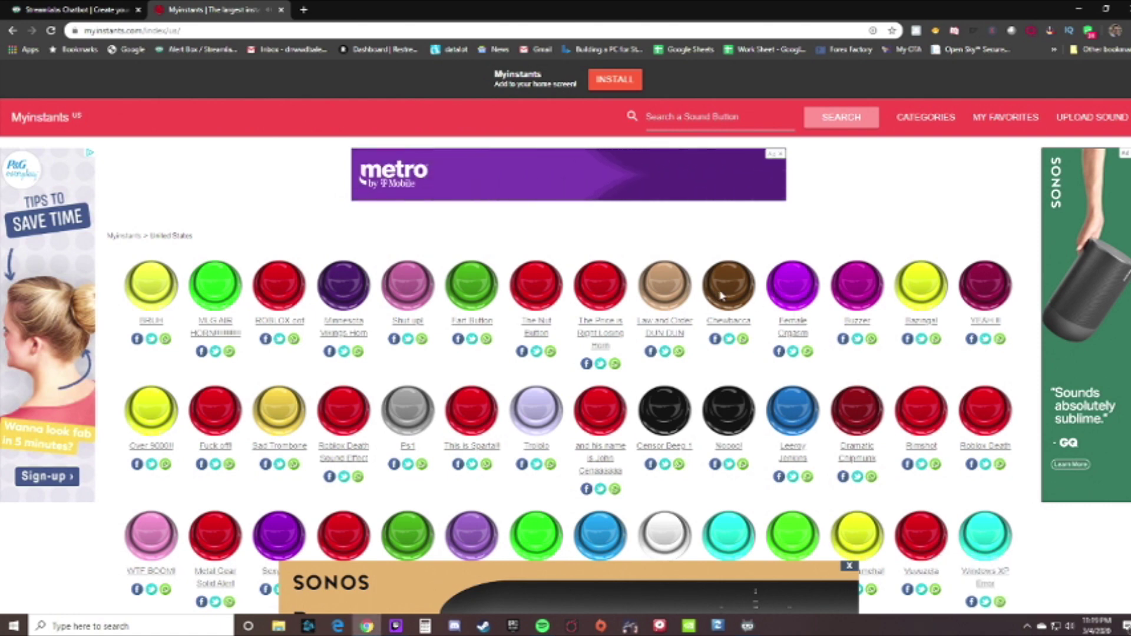
left_click(729, 320)
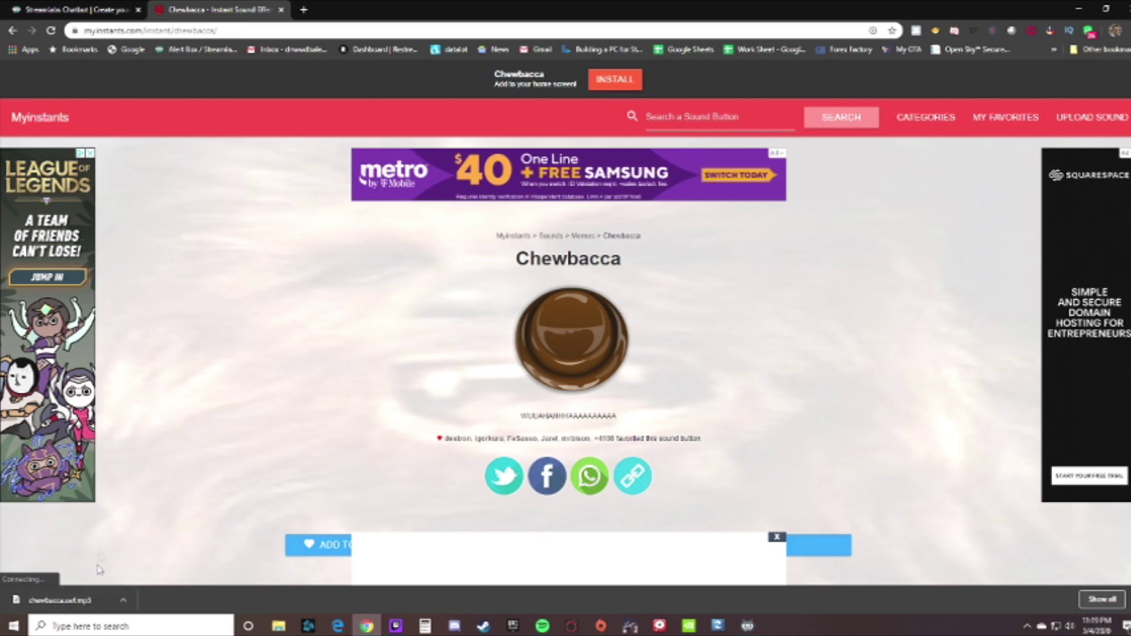
Locate chewbacca.swf.mp3 in Downloads, then return to the chatbot's Sound Files list
left_click(123, 601)
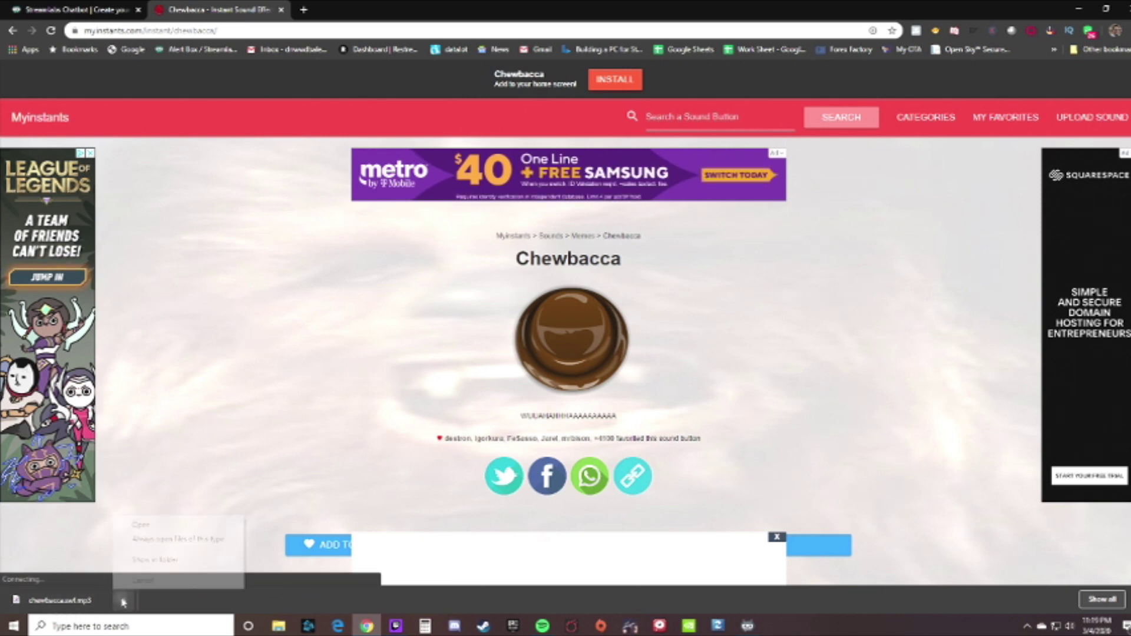
left_click(155, 560)
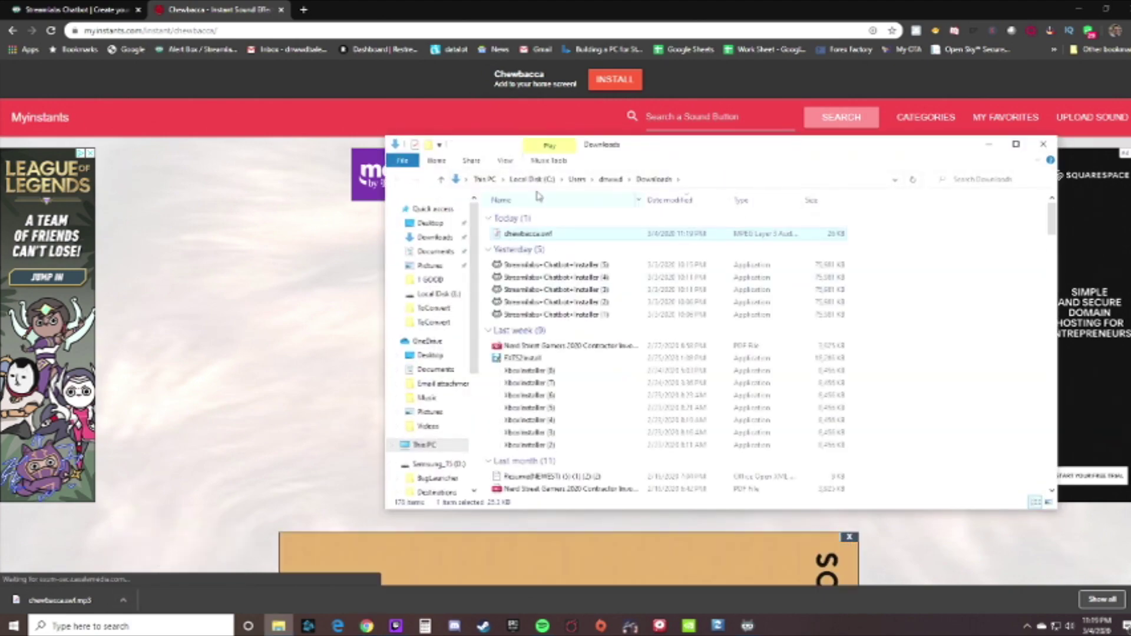
left_click(989, 145)
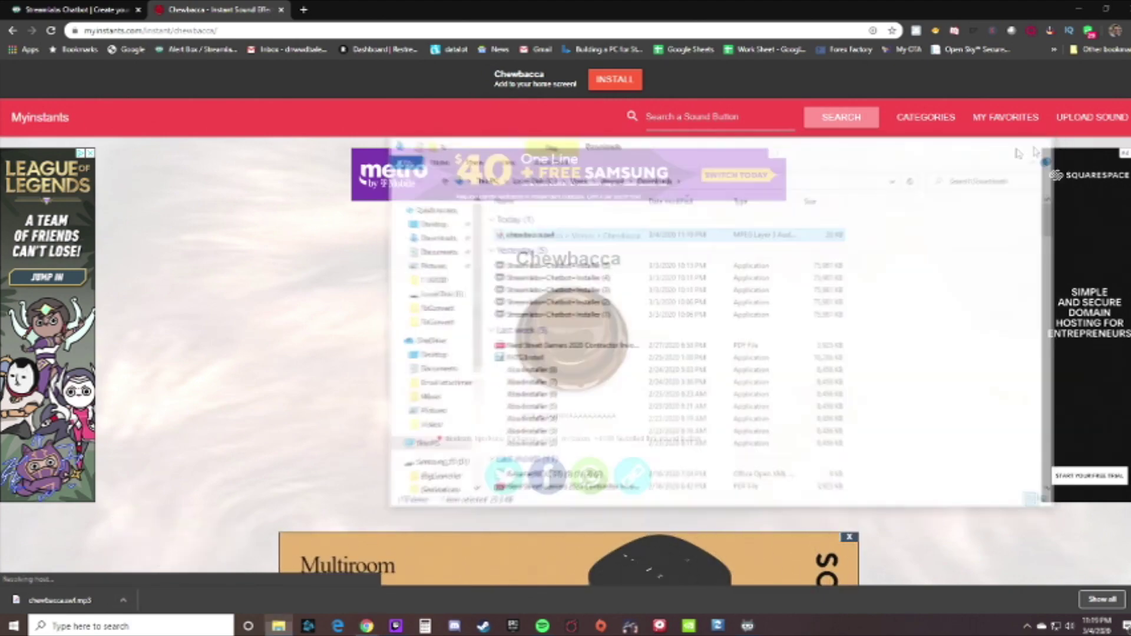
key("alt+Tab")
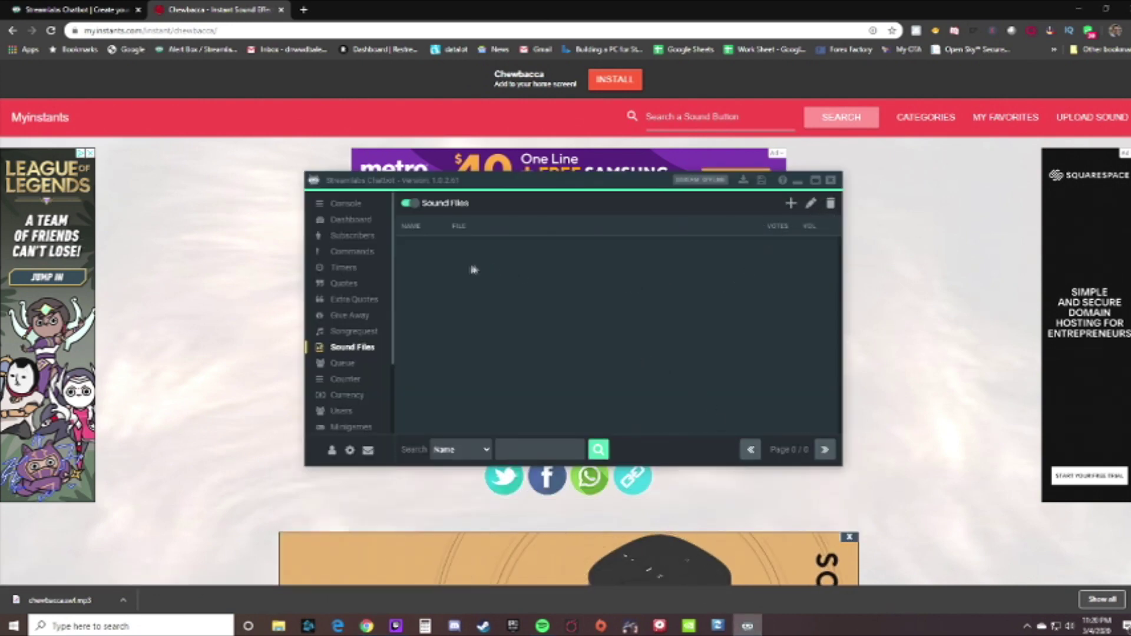
Add a new sound file entry named !chewy with volume 104
left_click(791, 203)
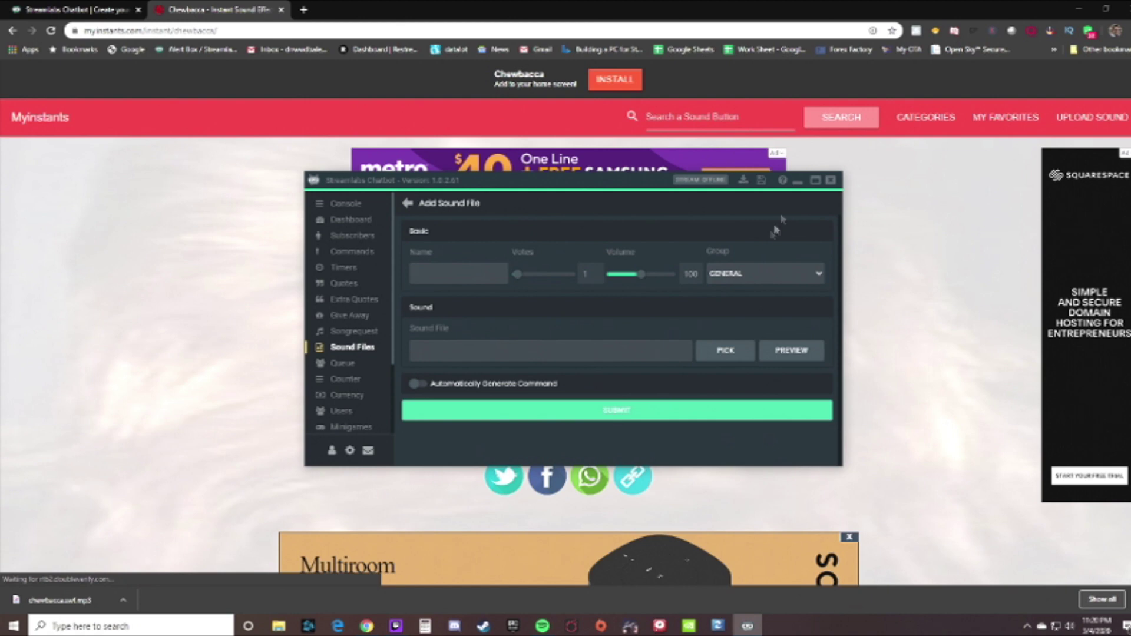
left_click(467, 273)
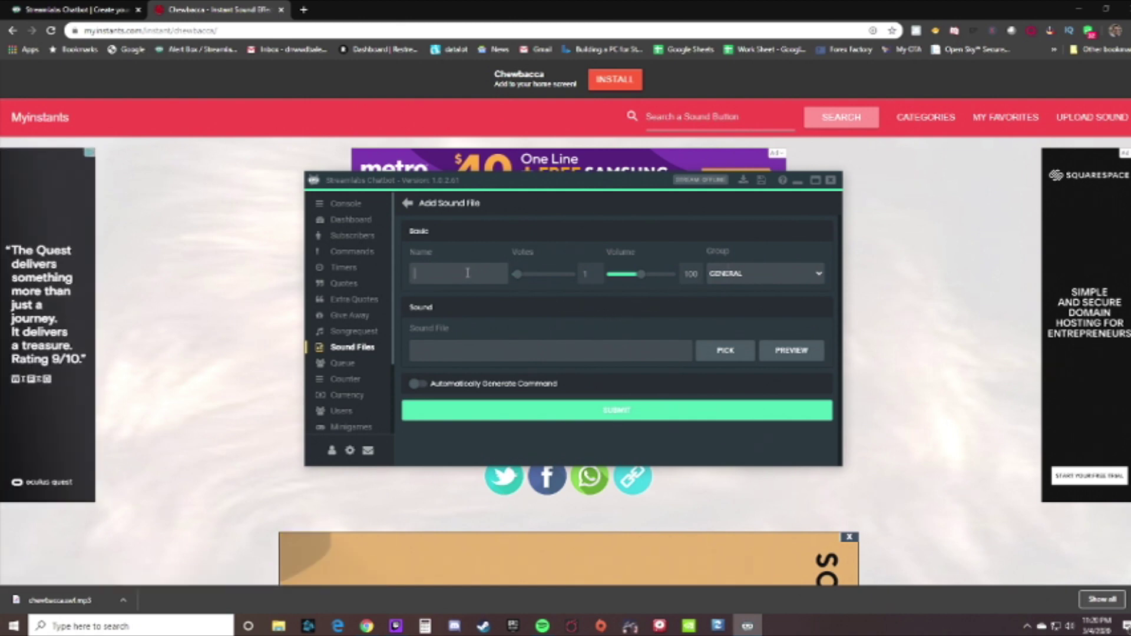
type("k")
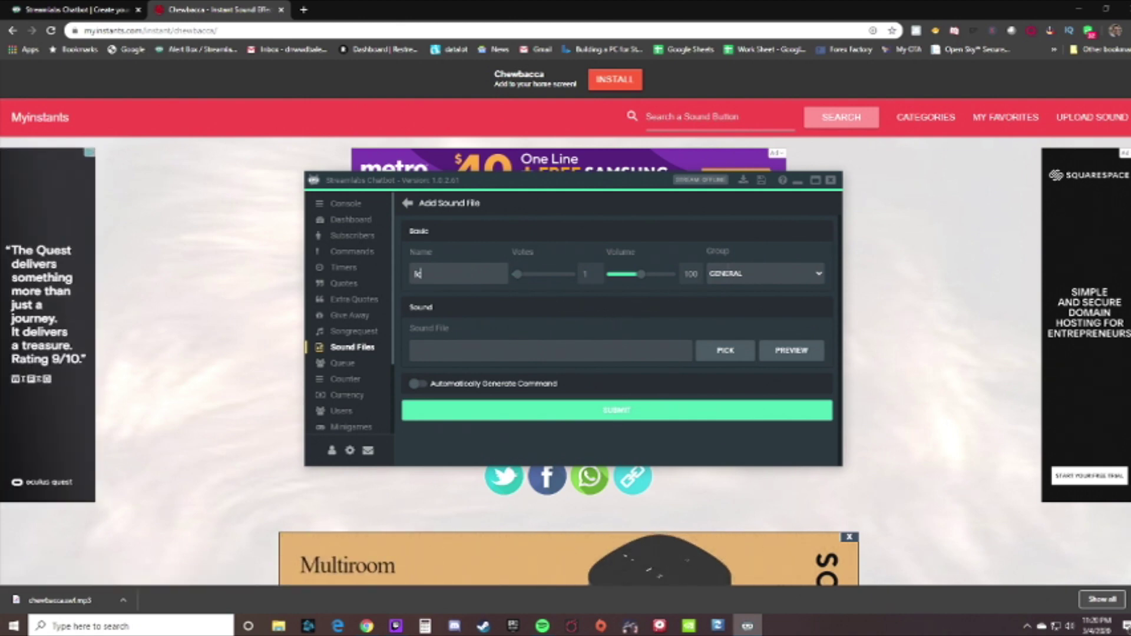
type("chewy")
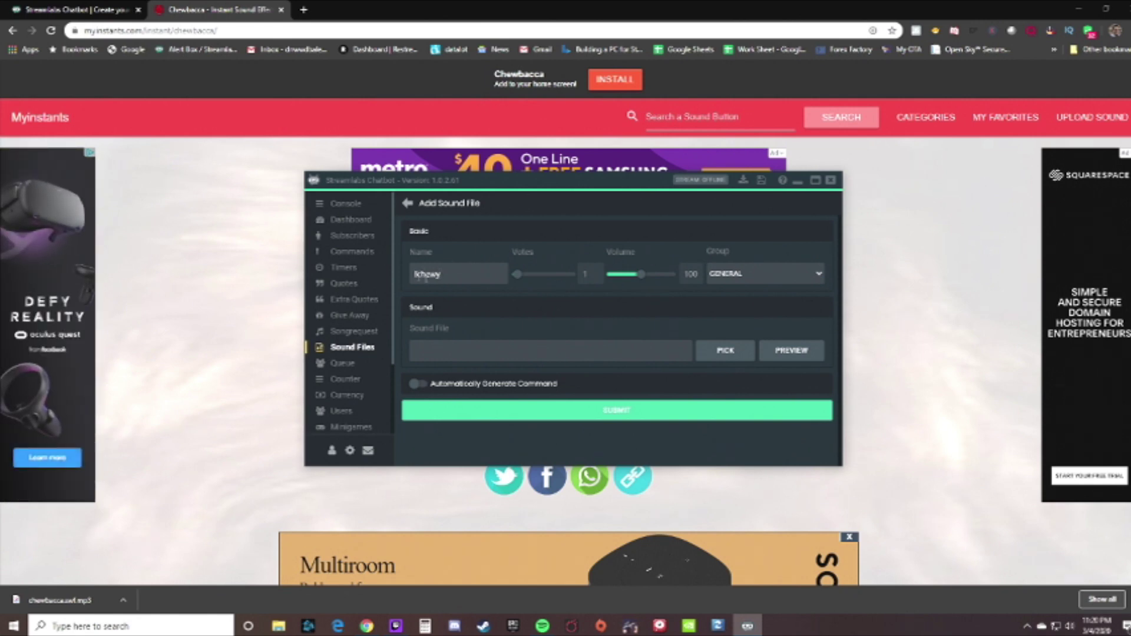
mouse_move(641, 284)
left_mouse_down()
mouse_move(630, 289)
mouse_move(640, 292)
left_mouse_up()
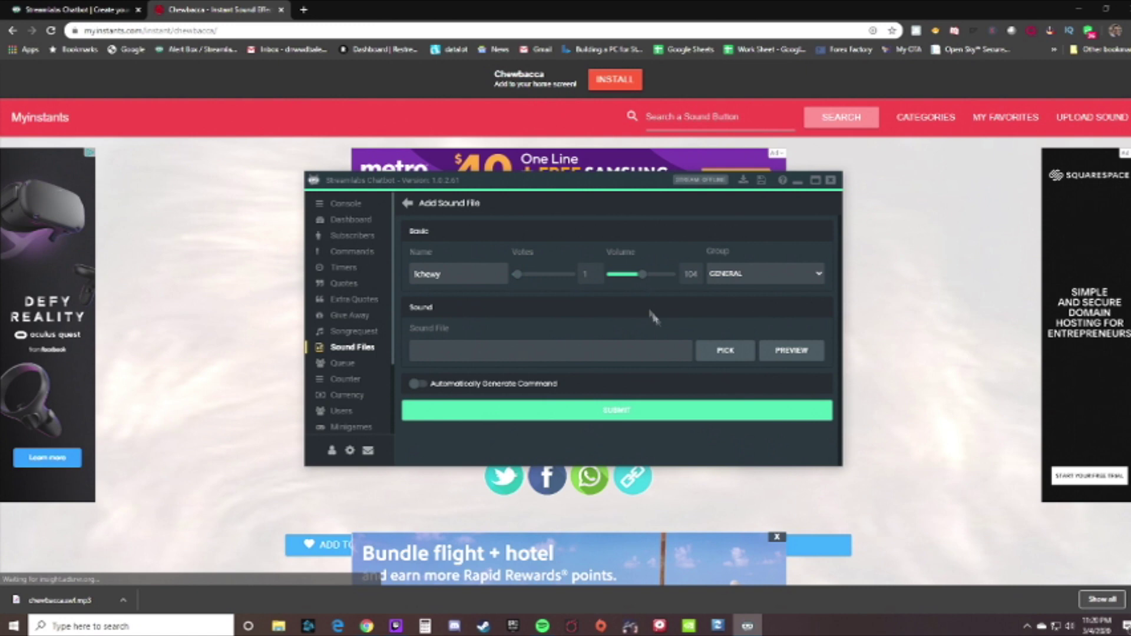
Pick chewbacca.swf.mp3 from C: > Users > your user > Downloads as the sound file
left_click(705, 359)
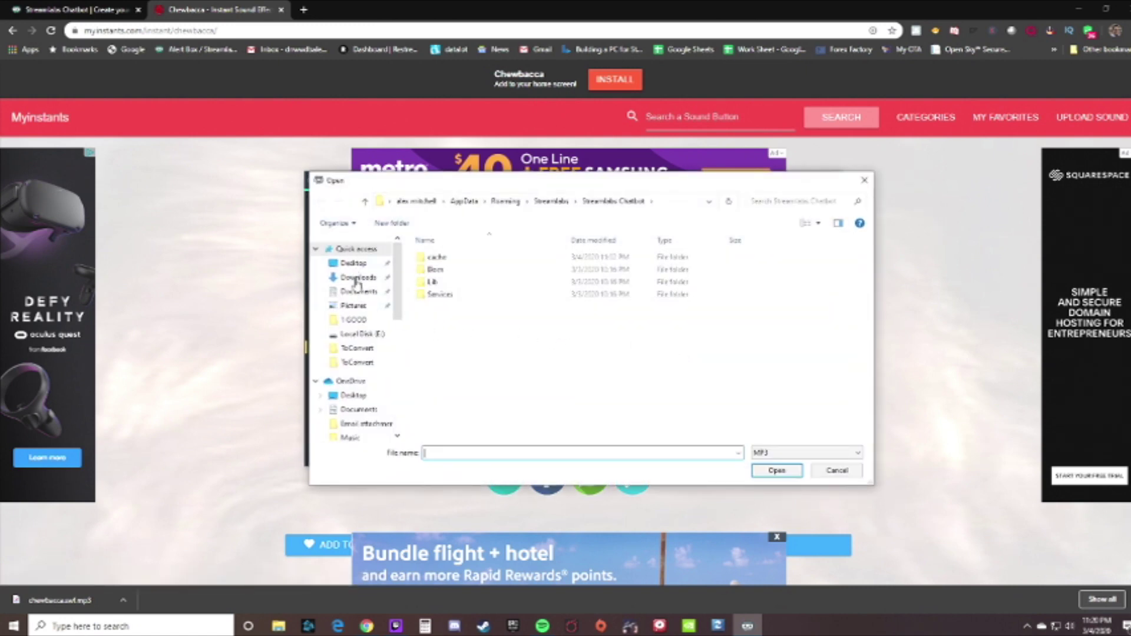
scroll(356, 386, "down", 2)
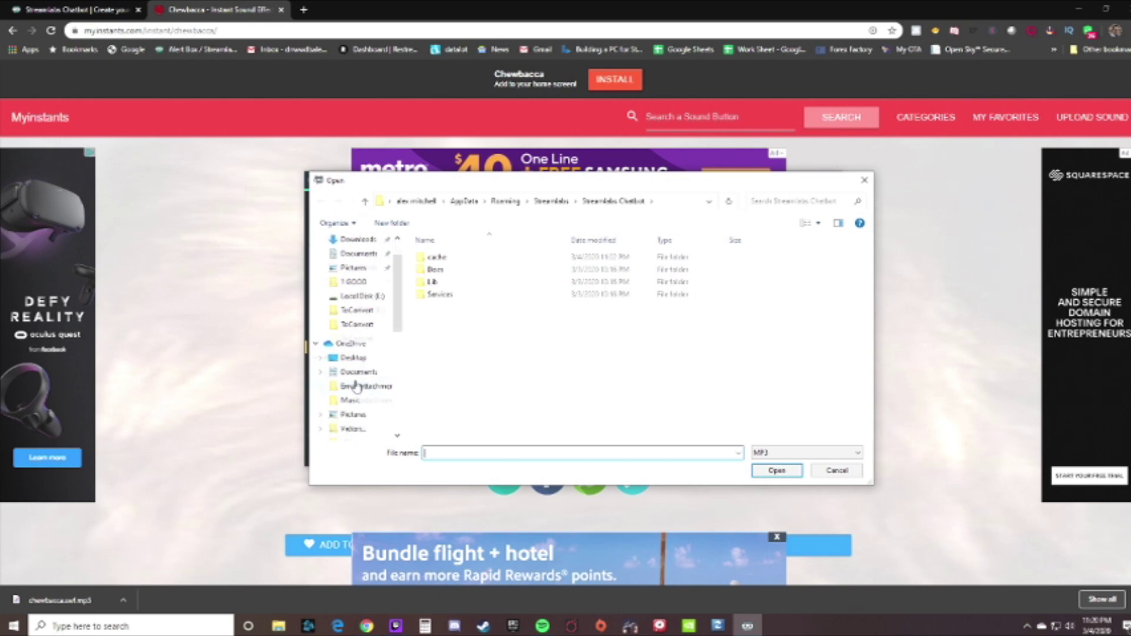
left_click(355, 407)
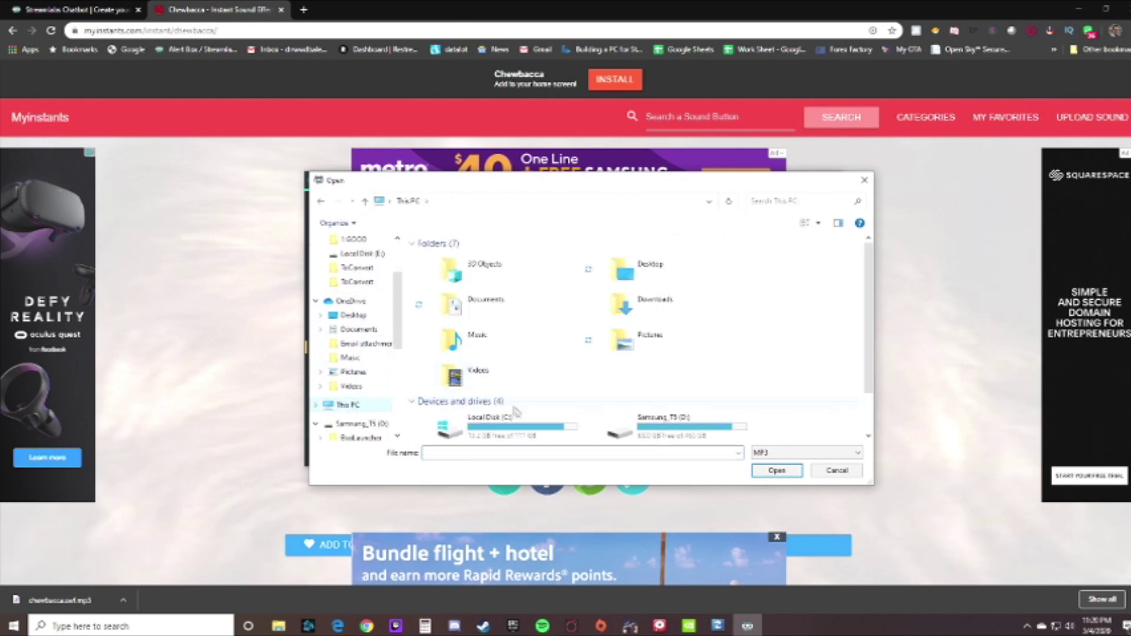
double_click(530, 424)
double_click(459, 333)
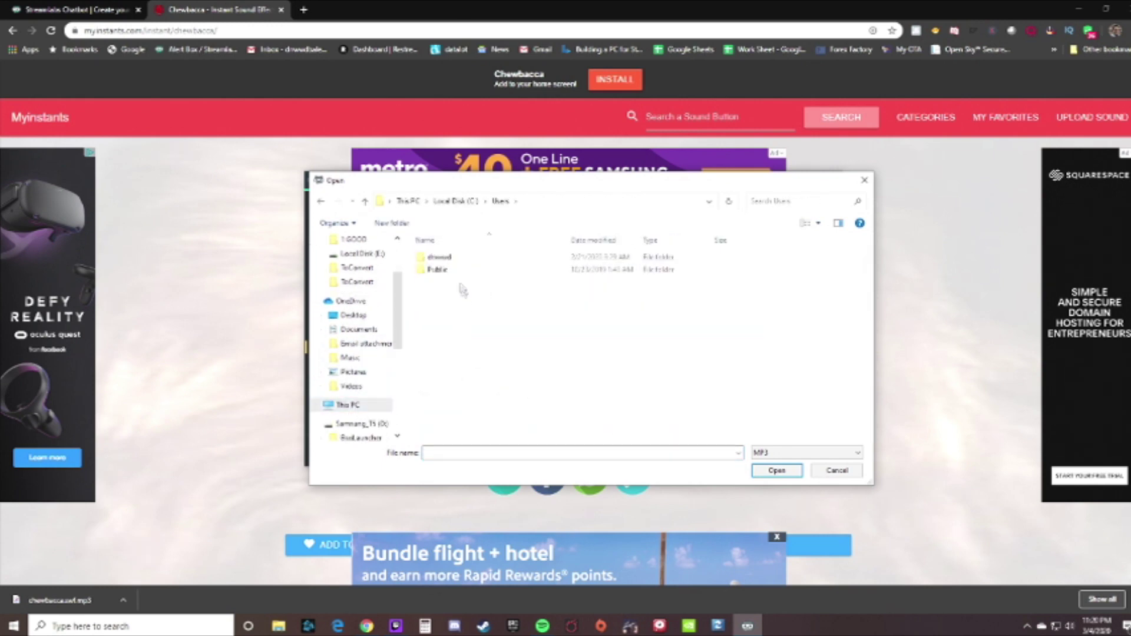
double_click(459, 260)
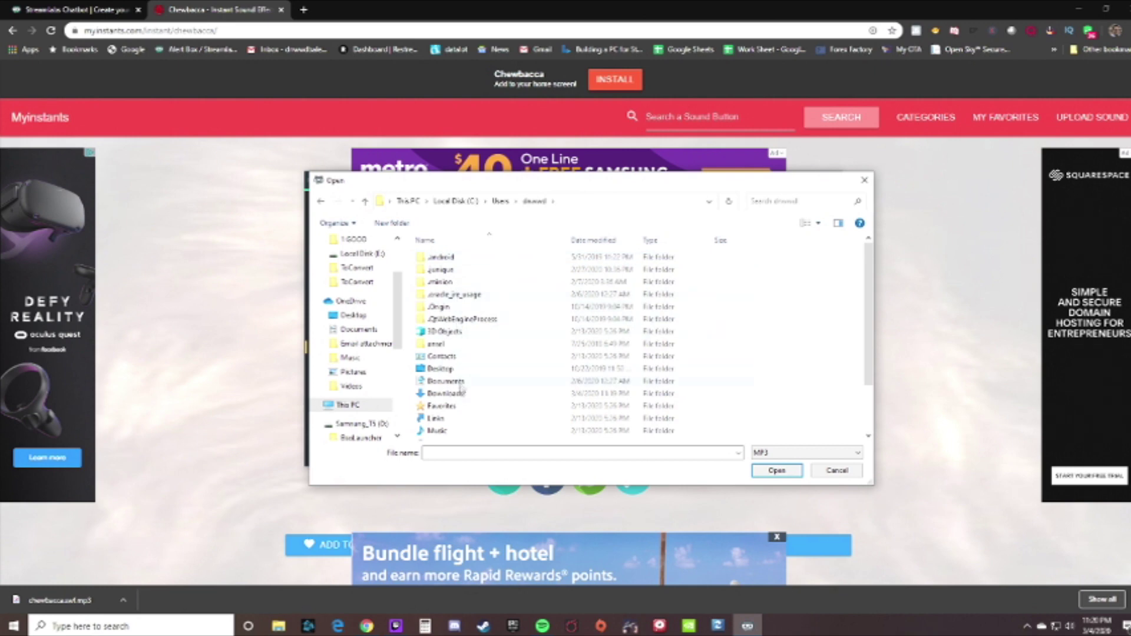
double_click(462, 391)
left_click(473, 276)
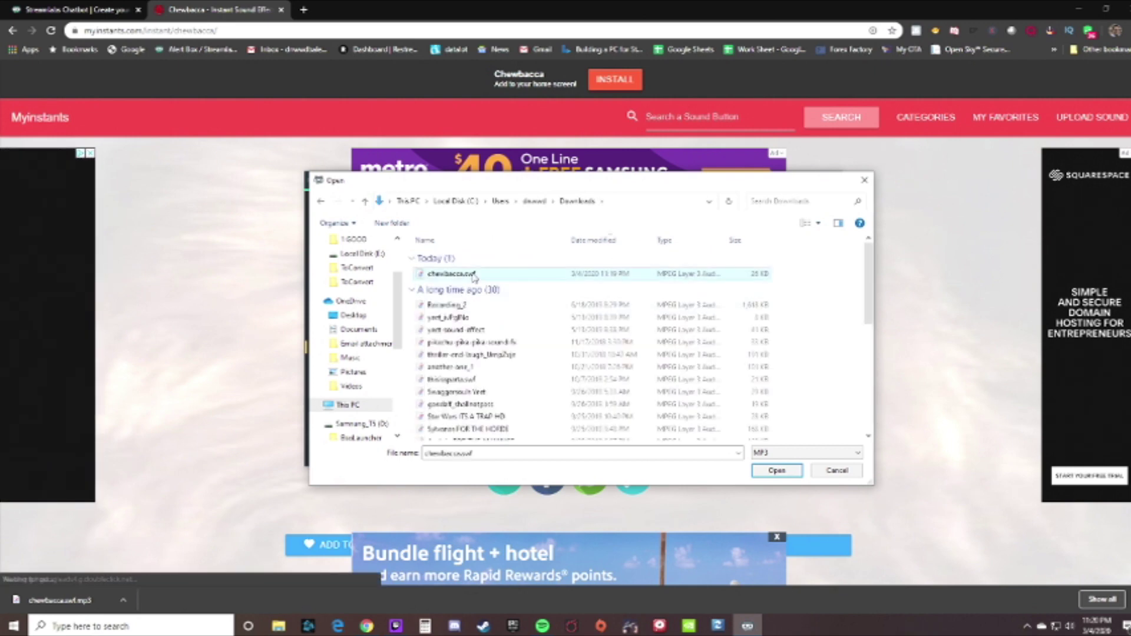
double_click(473, 274)
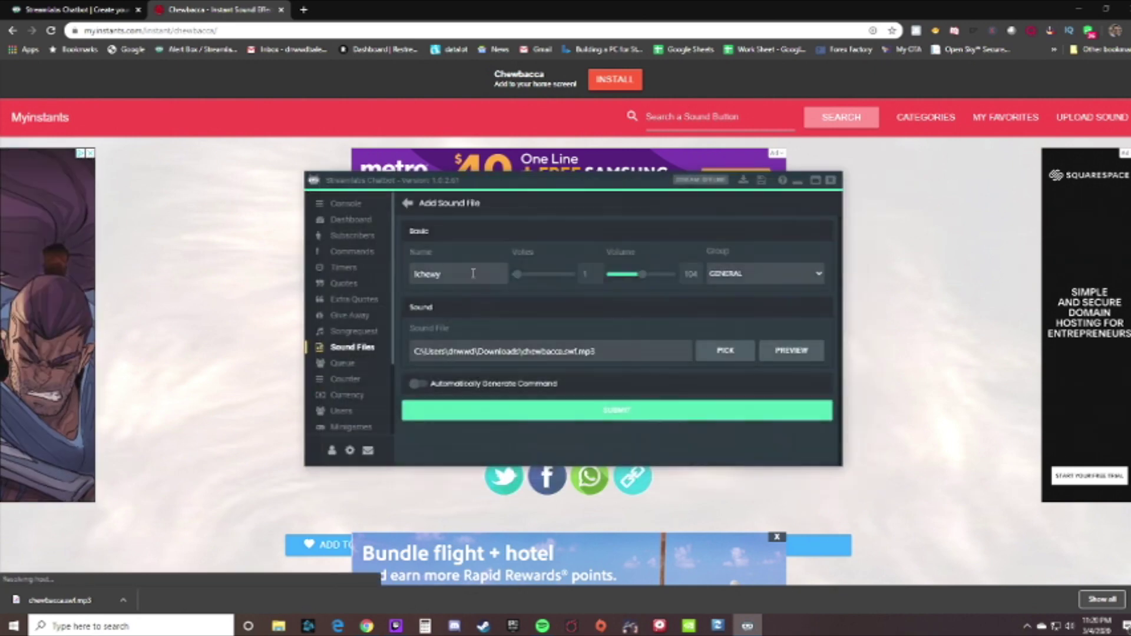
Turn on Automatically Generate Command and set the cooldown to 9 minutes
left_click(416, 386)
scroll(496, 377, "down", 1)
scroll(497, 377, "down", 2)
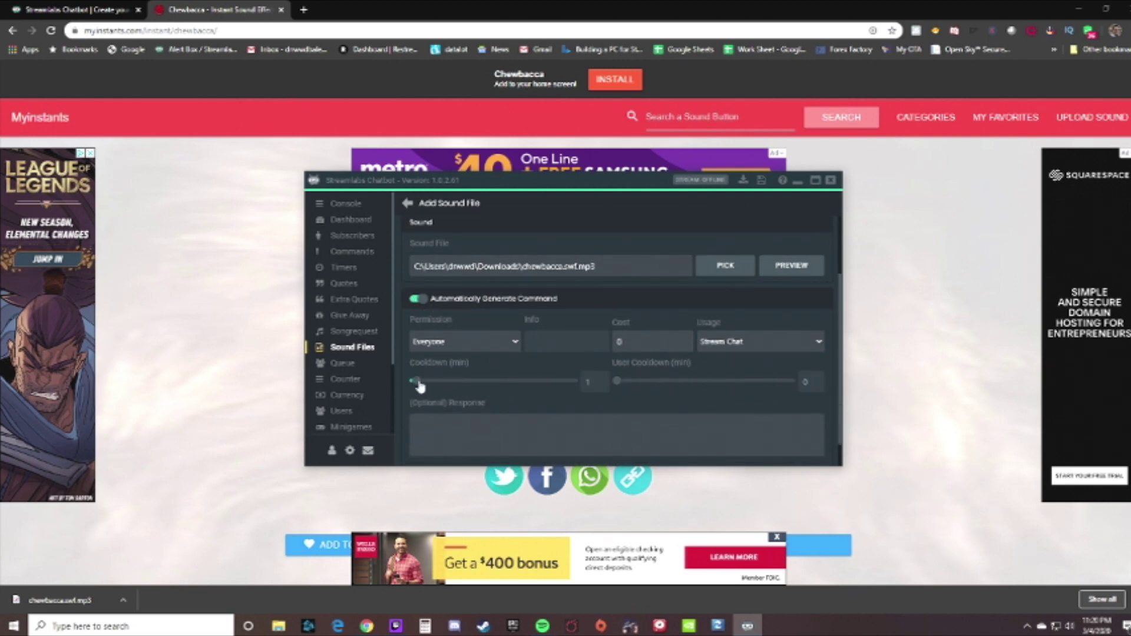
mouse_move(435, 386)
left_mouse_down()
mouse_move(534, 391)
mouse_move(449, 390)
left_mouse_up()
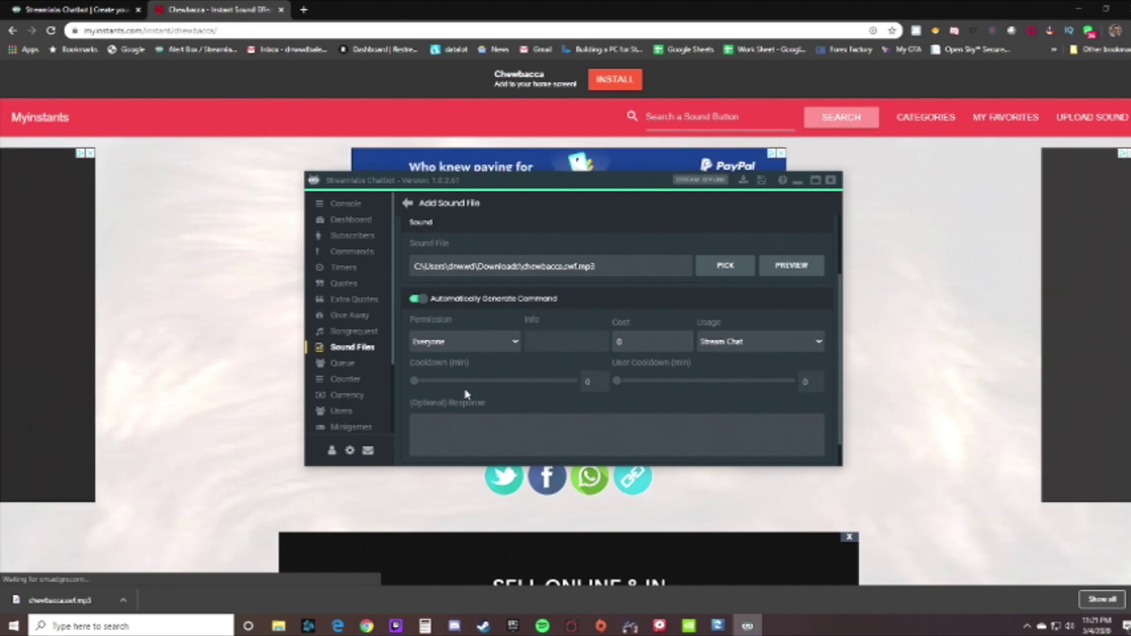
scroll(472, 392, "down", 1)
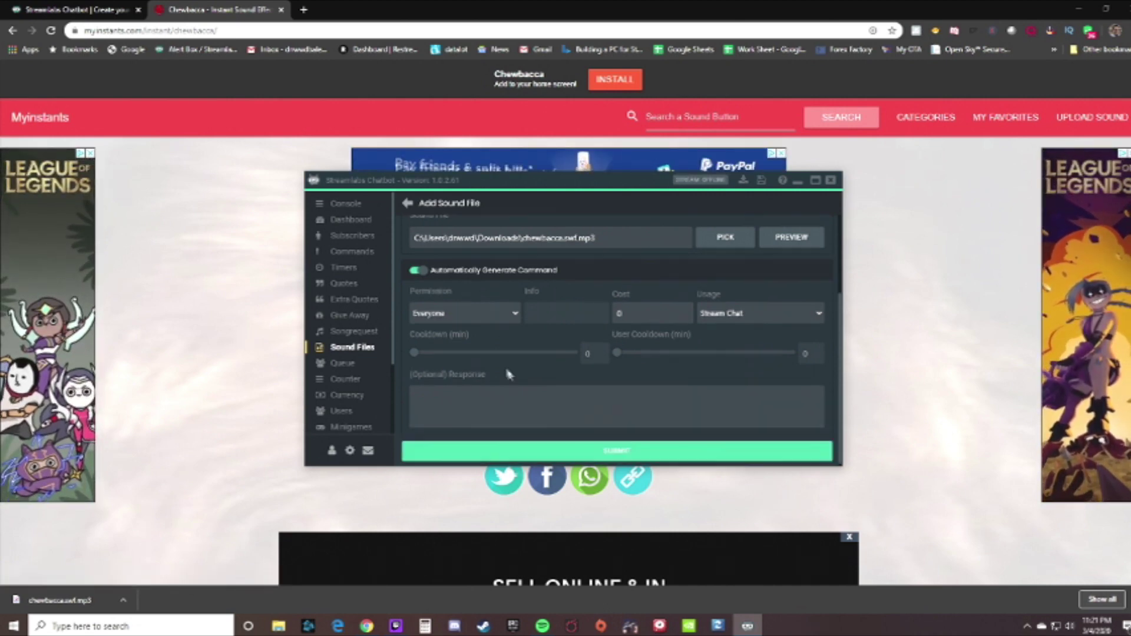
scroll(524, 377, "up", 2)
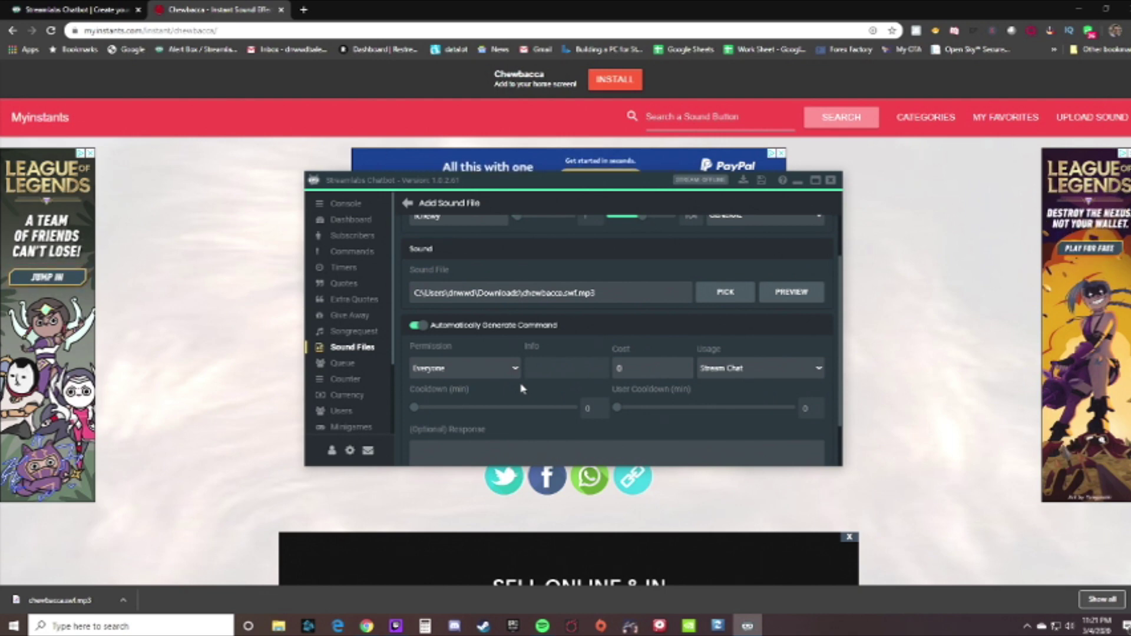
mouse_move(423, 411)
left_mouse_down()
mouse_move(457, 416)
mouse_move(439, 416)
left_mouse_up()
scroll(493, 394, "down", 2)
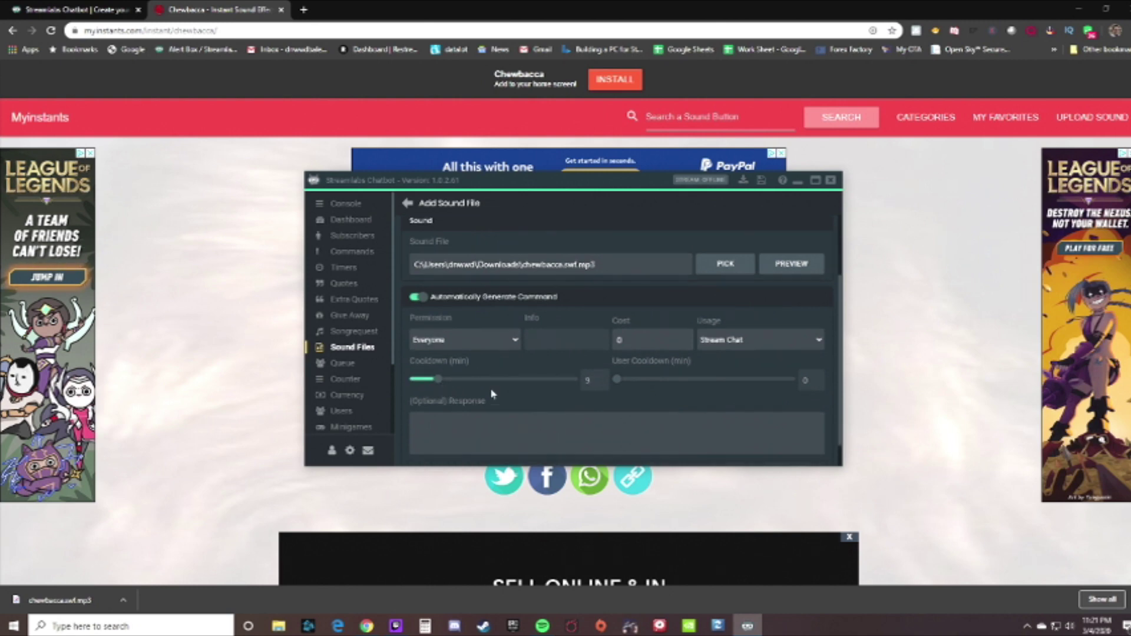
scroll(505, 373, "up", 2)
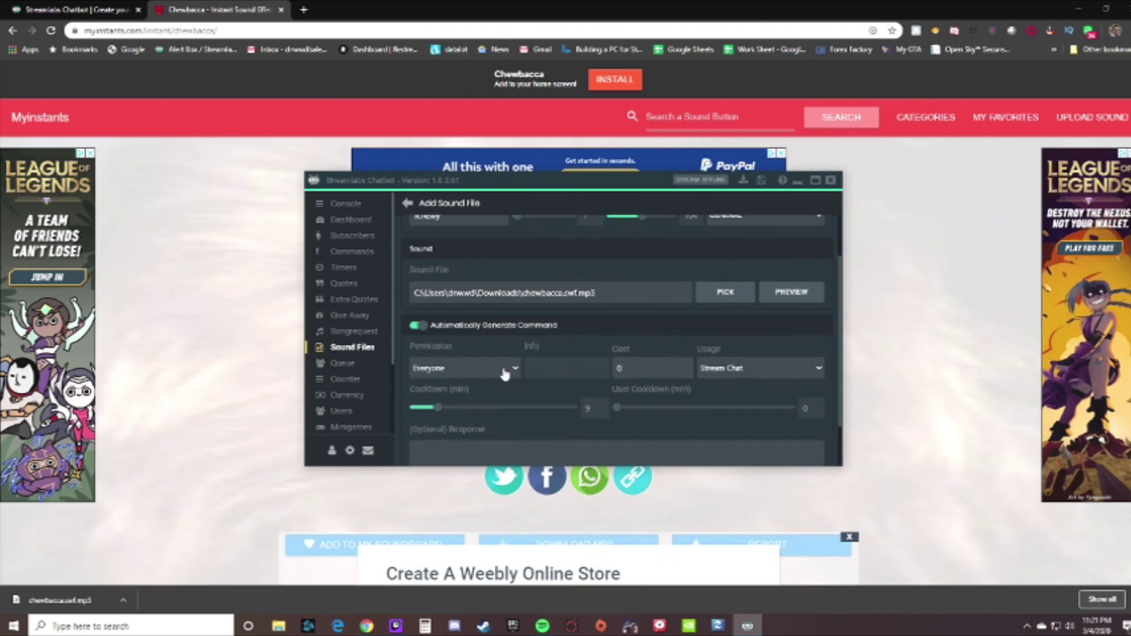
scroll(500, 396, "up", 2)
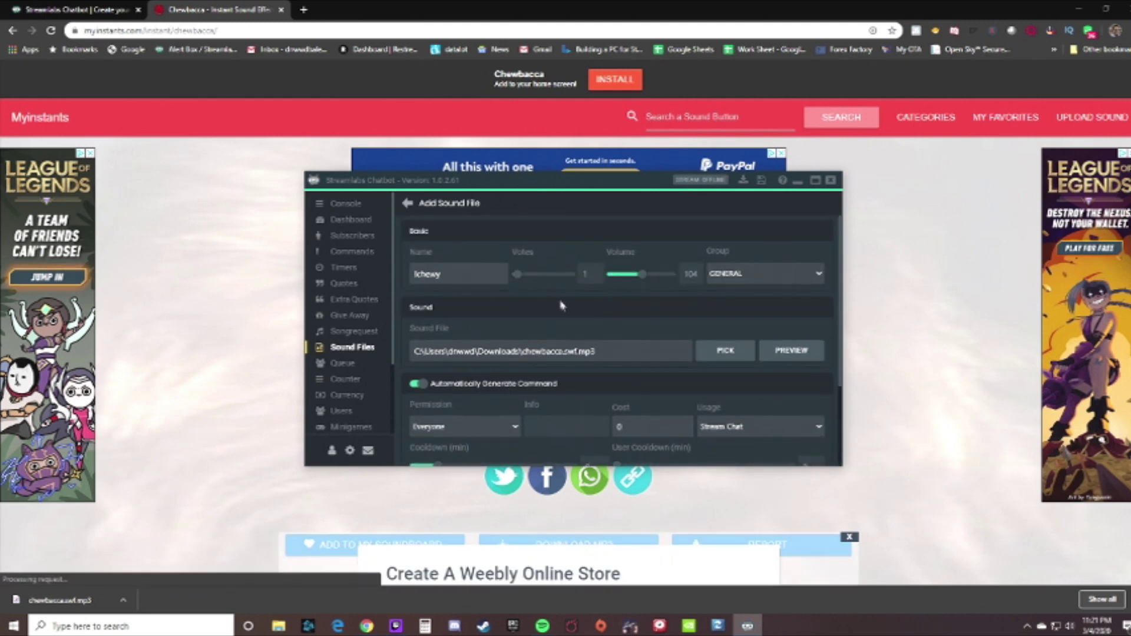
Set the !chewy volume to 122 and submit the entry
left_click_drag(642, 282, 631, 282)
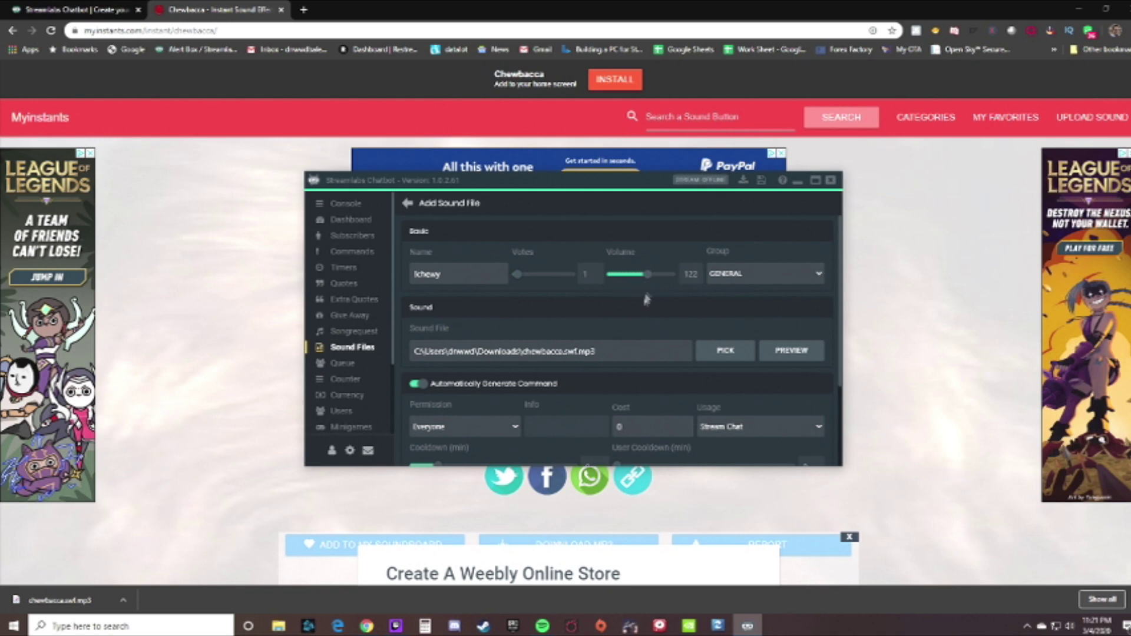
scroll(646, 299, "down", 3)
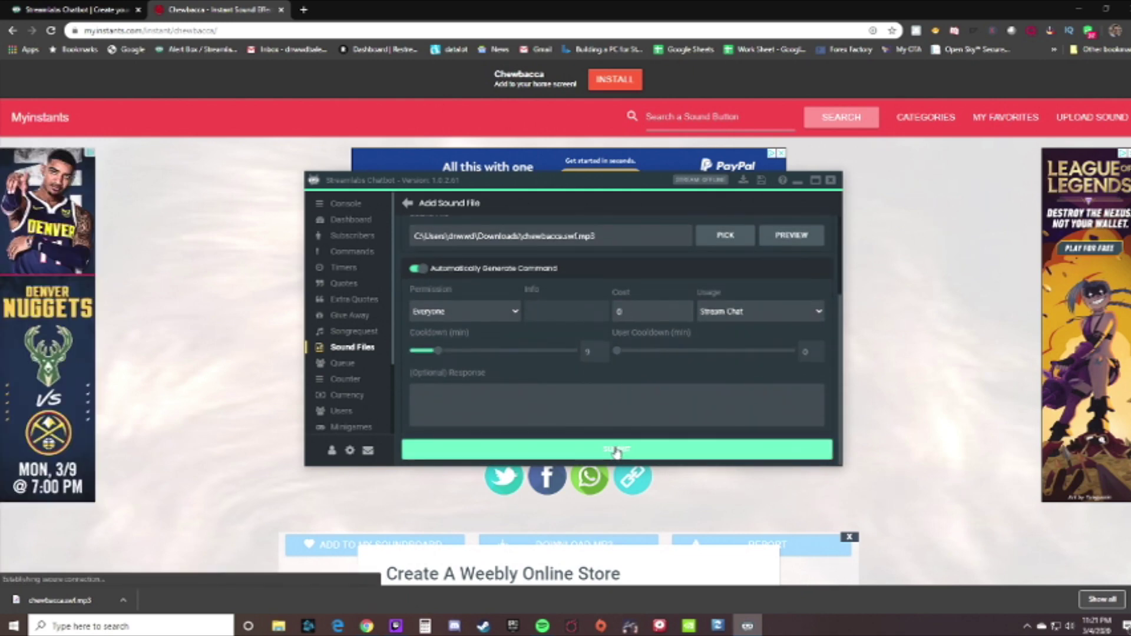
left_click(616, 450)
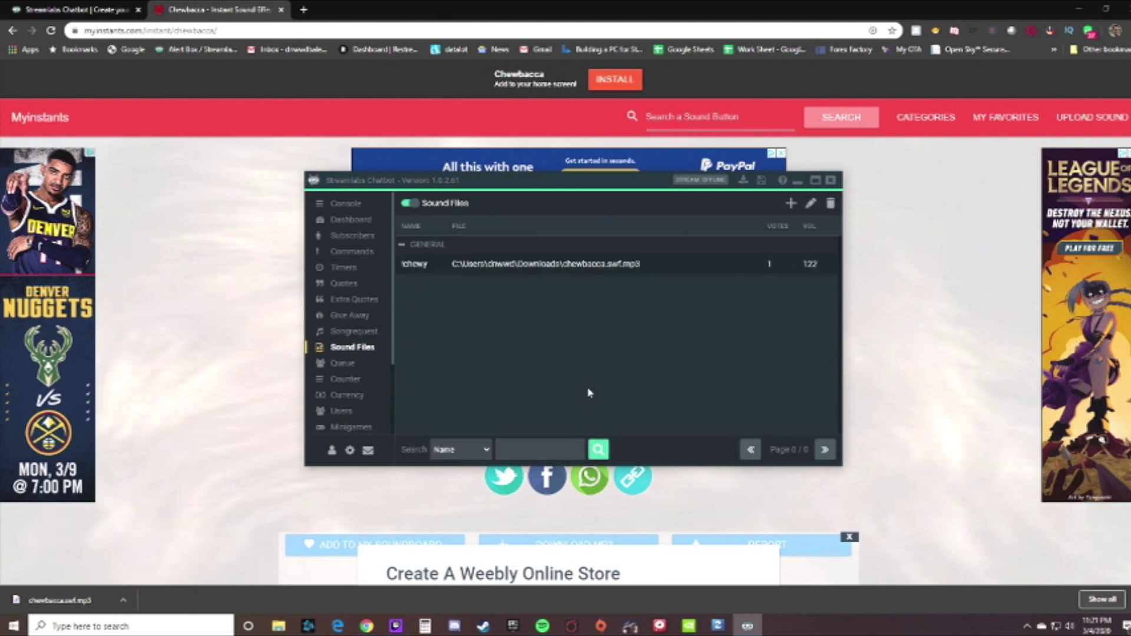